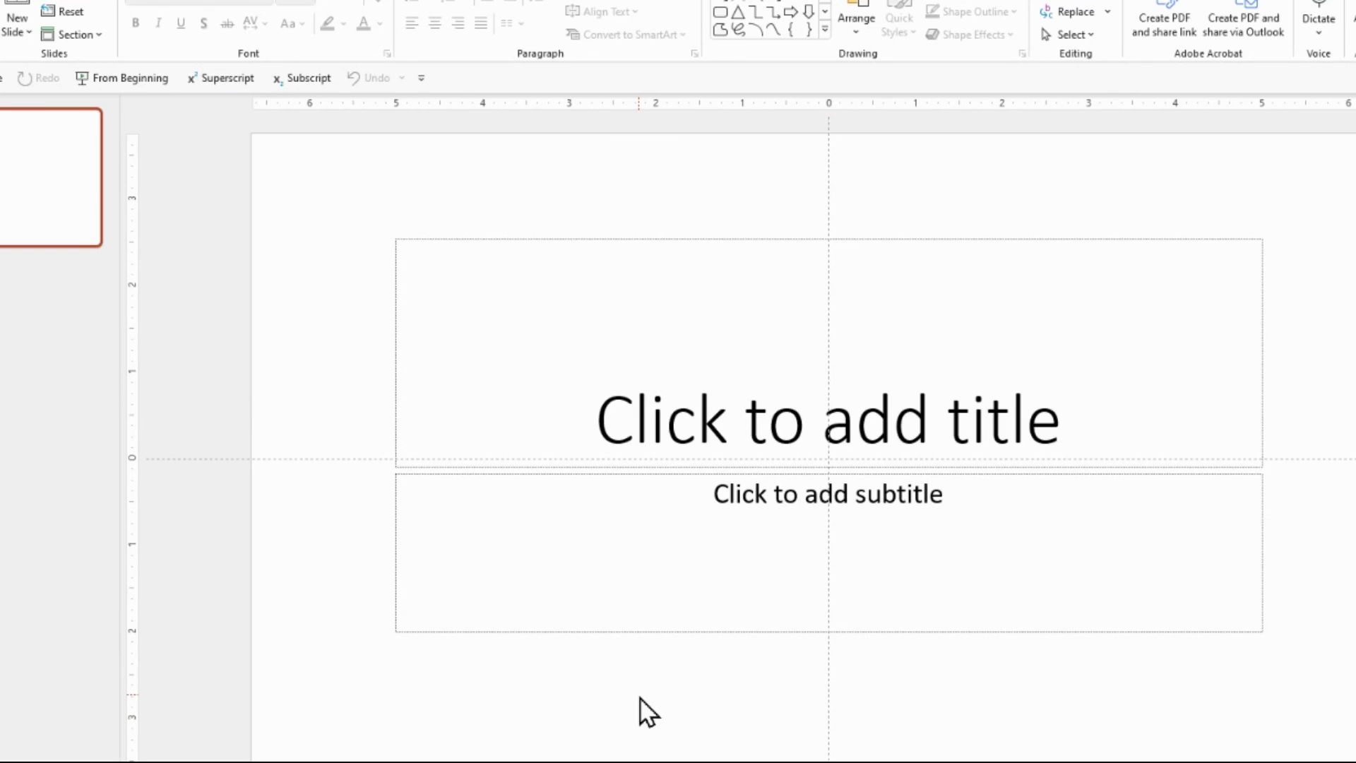
Delete the title and subtitle placeholders so the slide is empty
key("ctrl+a")
key("Delete")
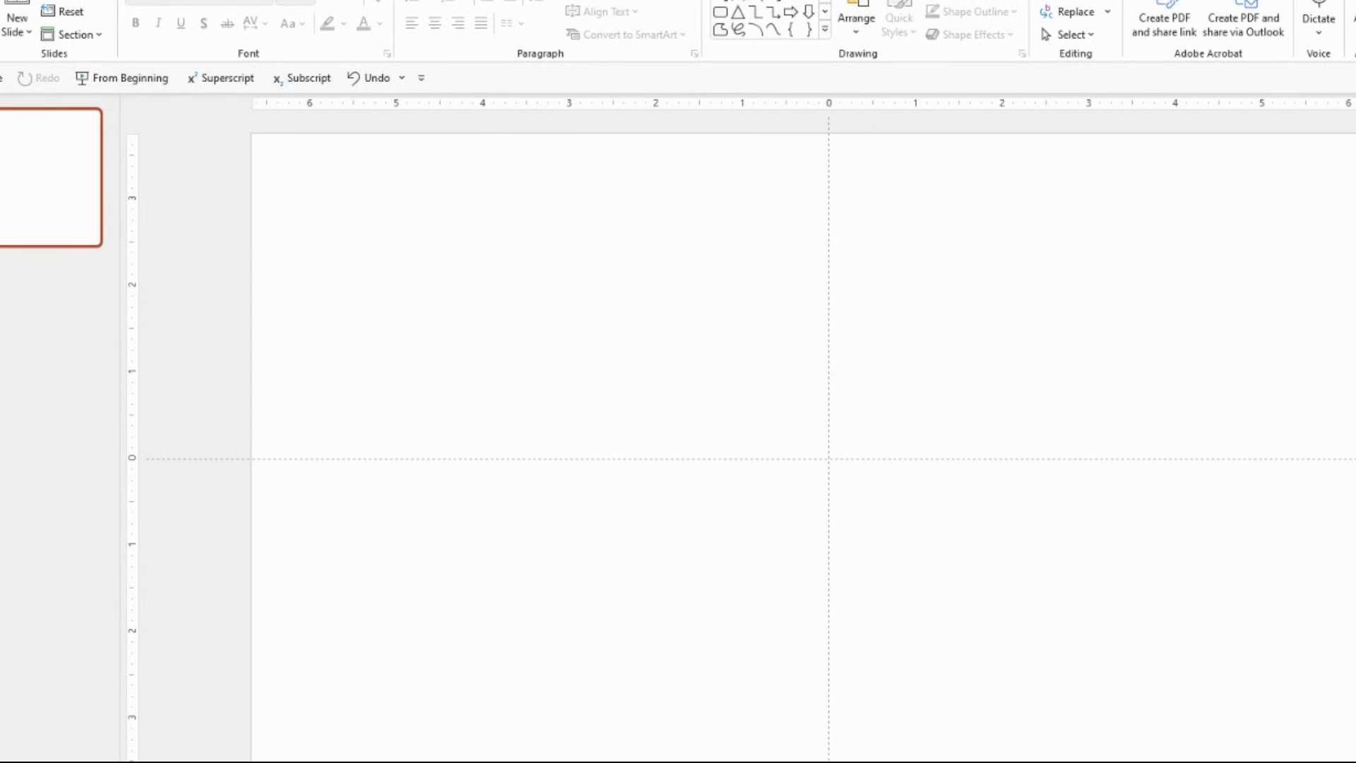
key("alt+n")
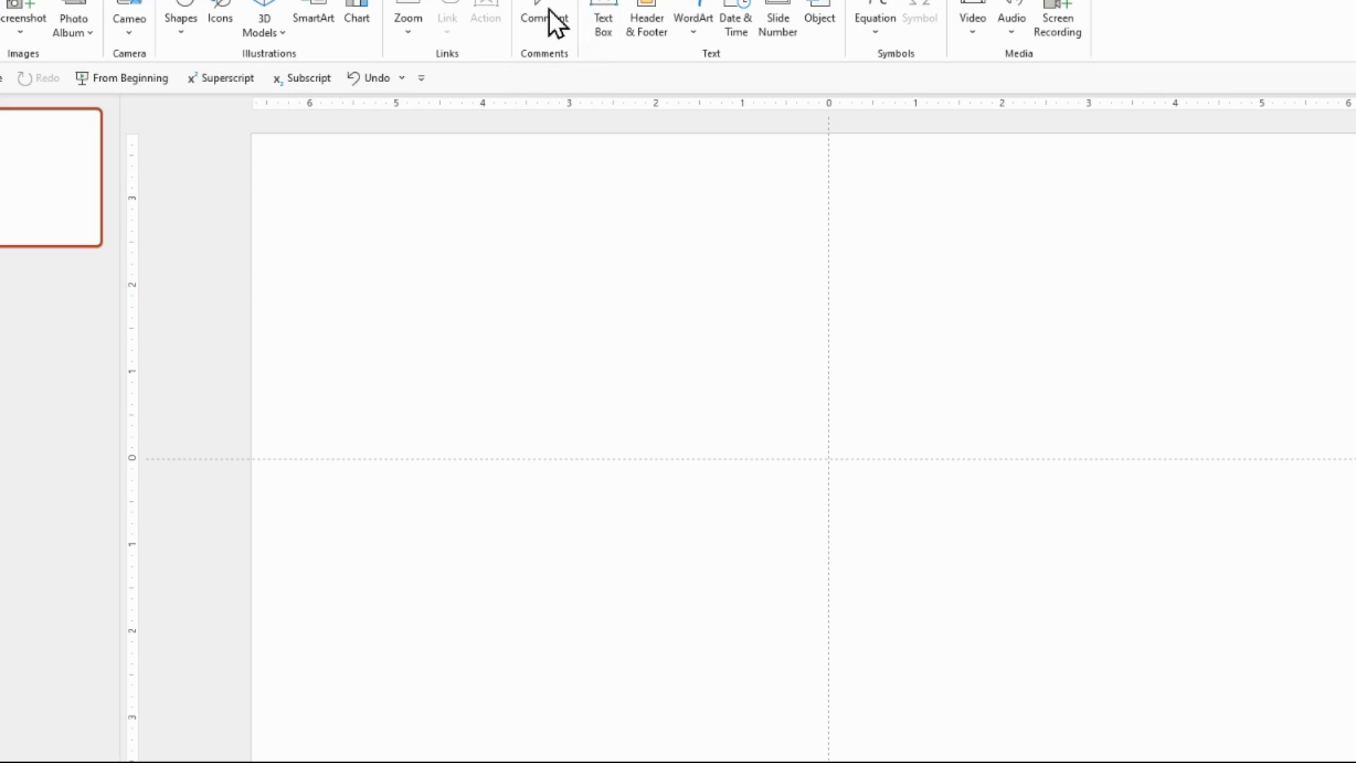
Draw a straight line about 8.64" long across the upper slide and flatten it to perfectly horizontal
left_click(182, 16)
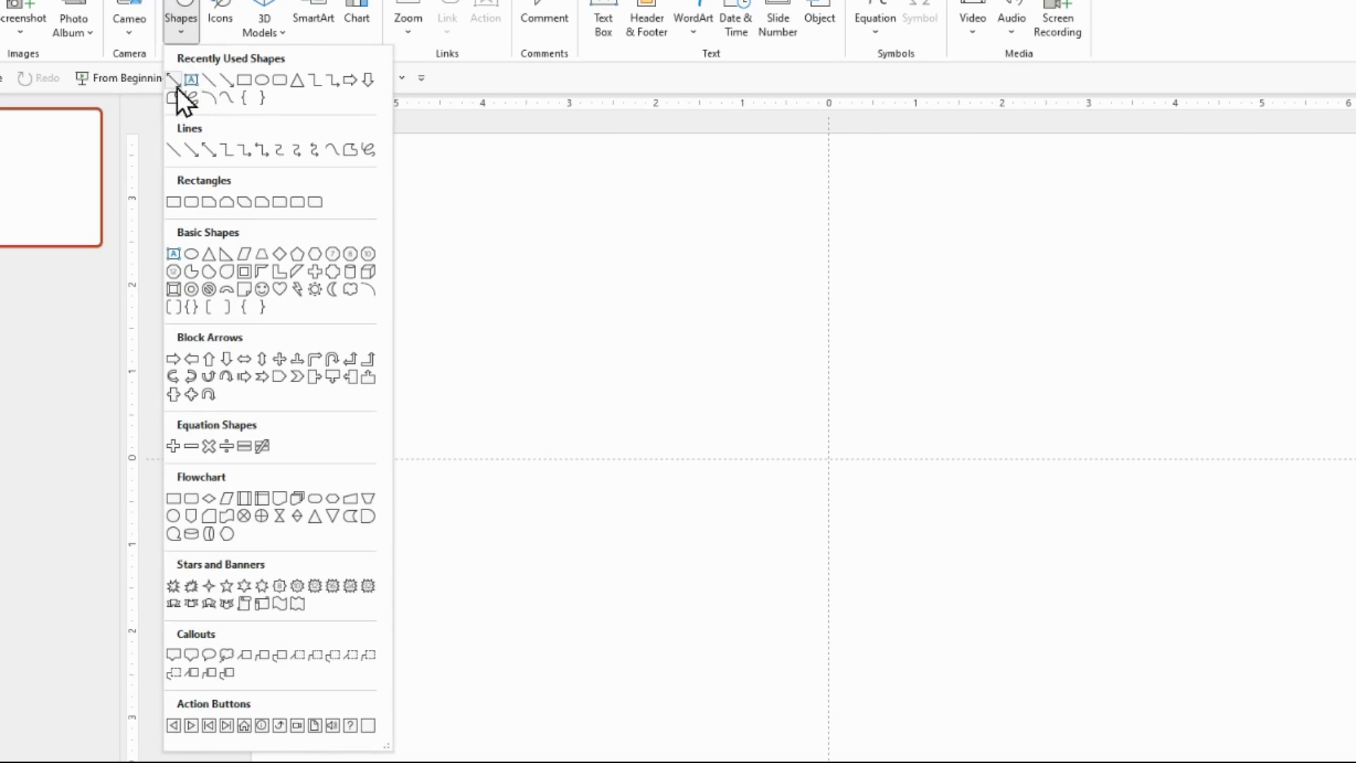
left_click(175, 83)
left_click_drag(345, 203, 1094, 208)
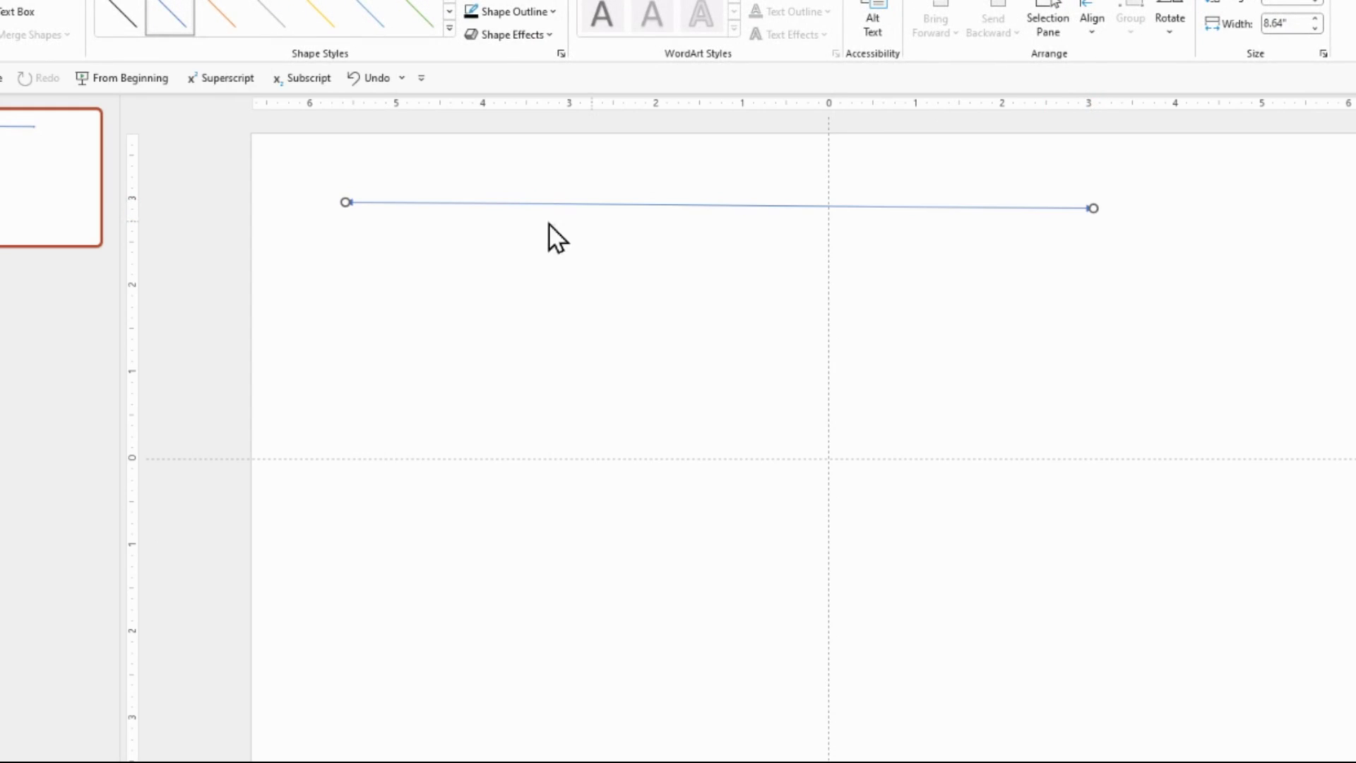
left_click(1317, 3)
left_click(1317, 2)
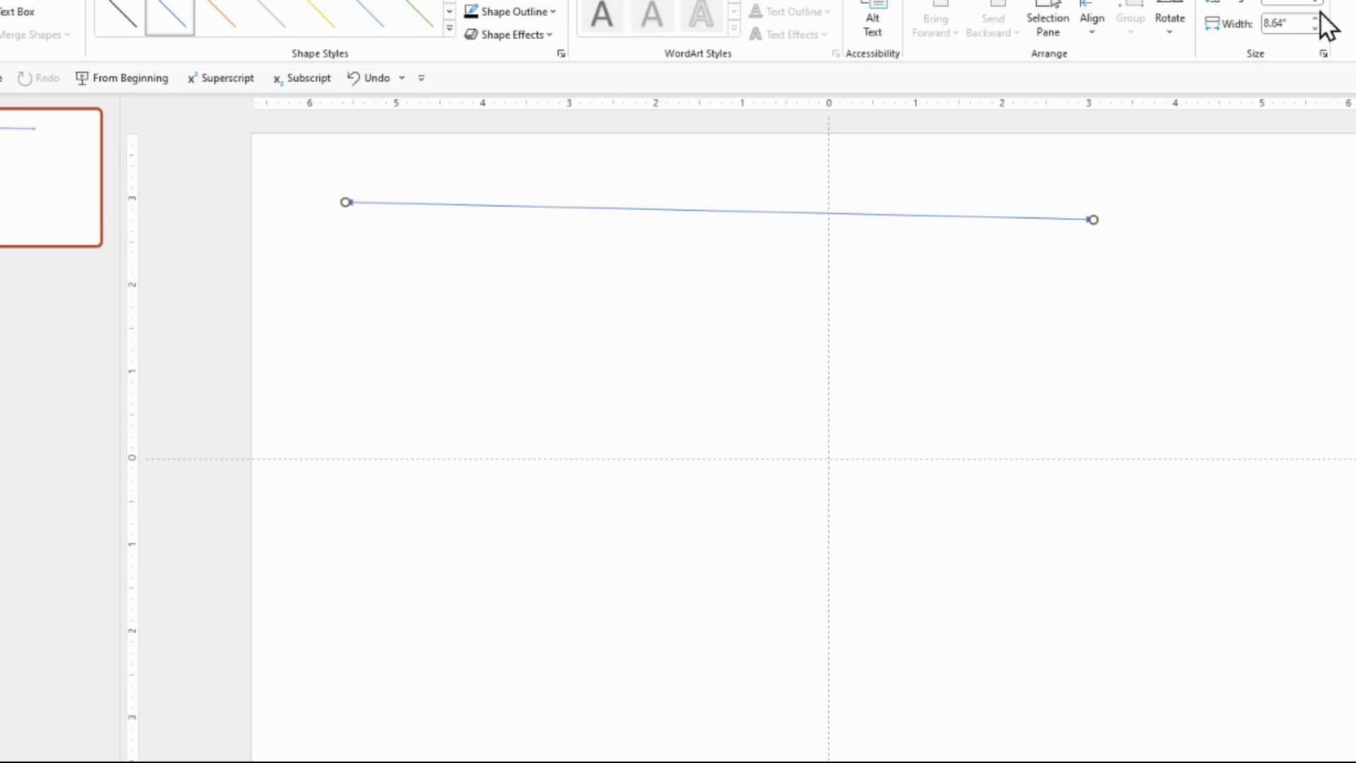
left_click(1315, 5)
left_click(1316, 5)
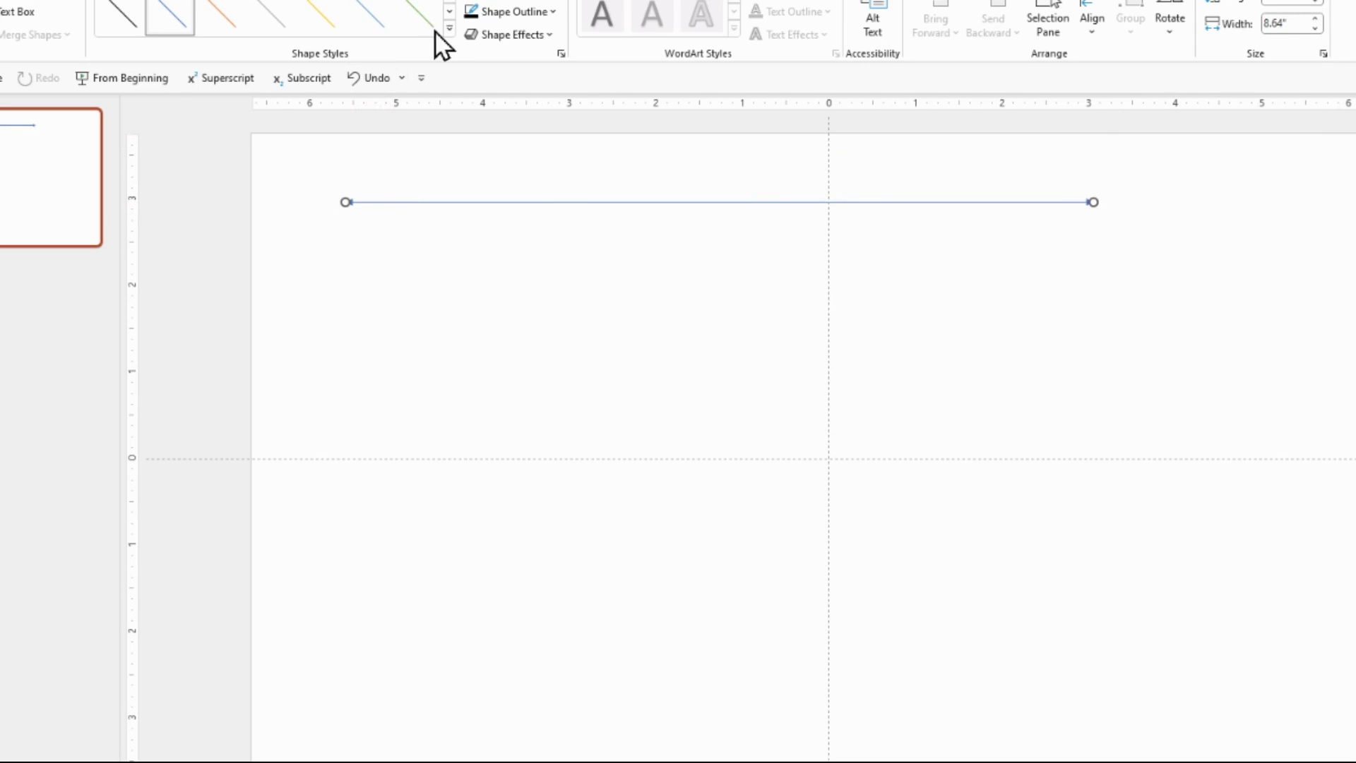
Undo the blue style and give the line a 3 pt outline weight
key("ctrl+z")
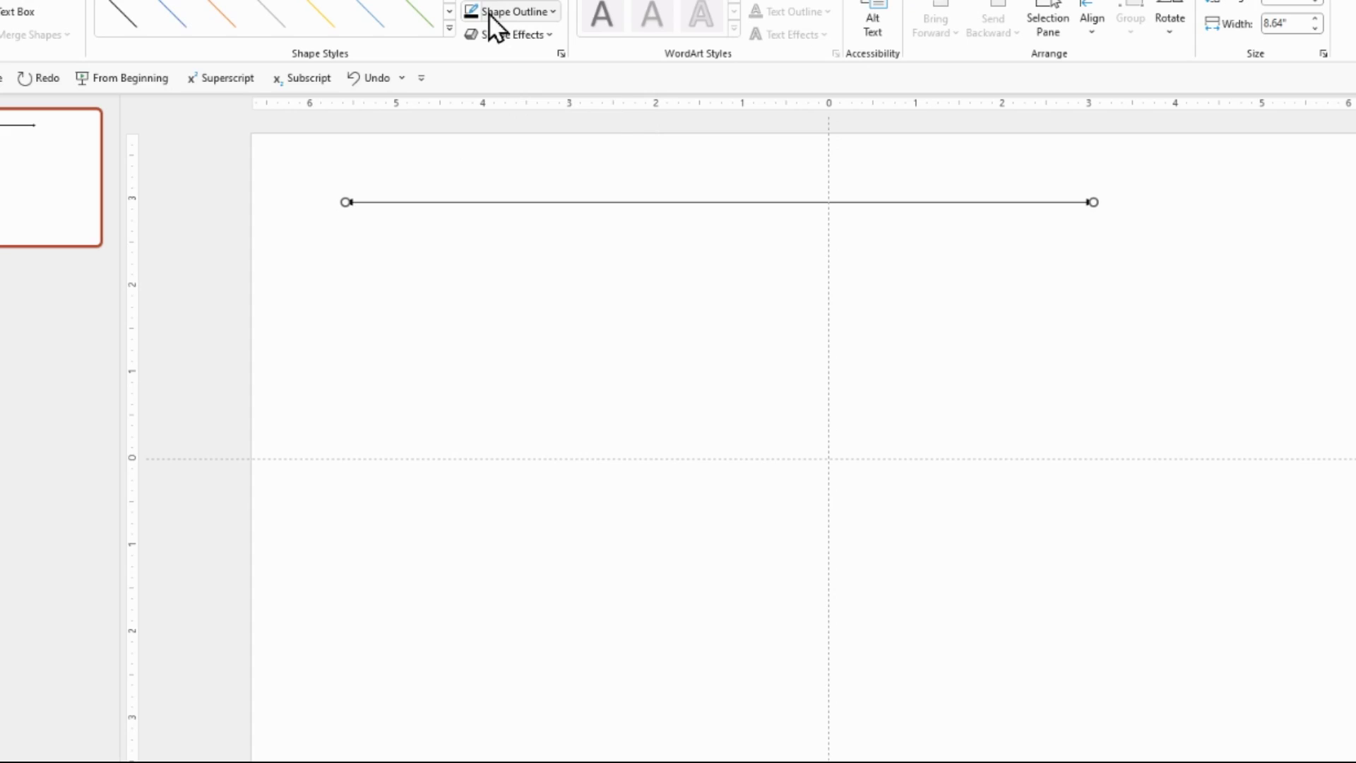
left_click(494, 12)
mouse_move(527, 290)
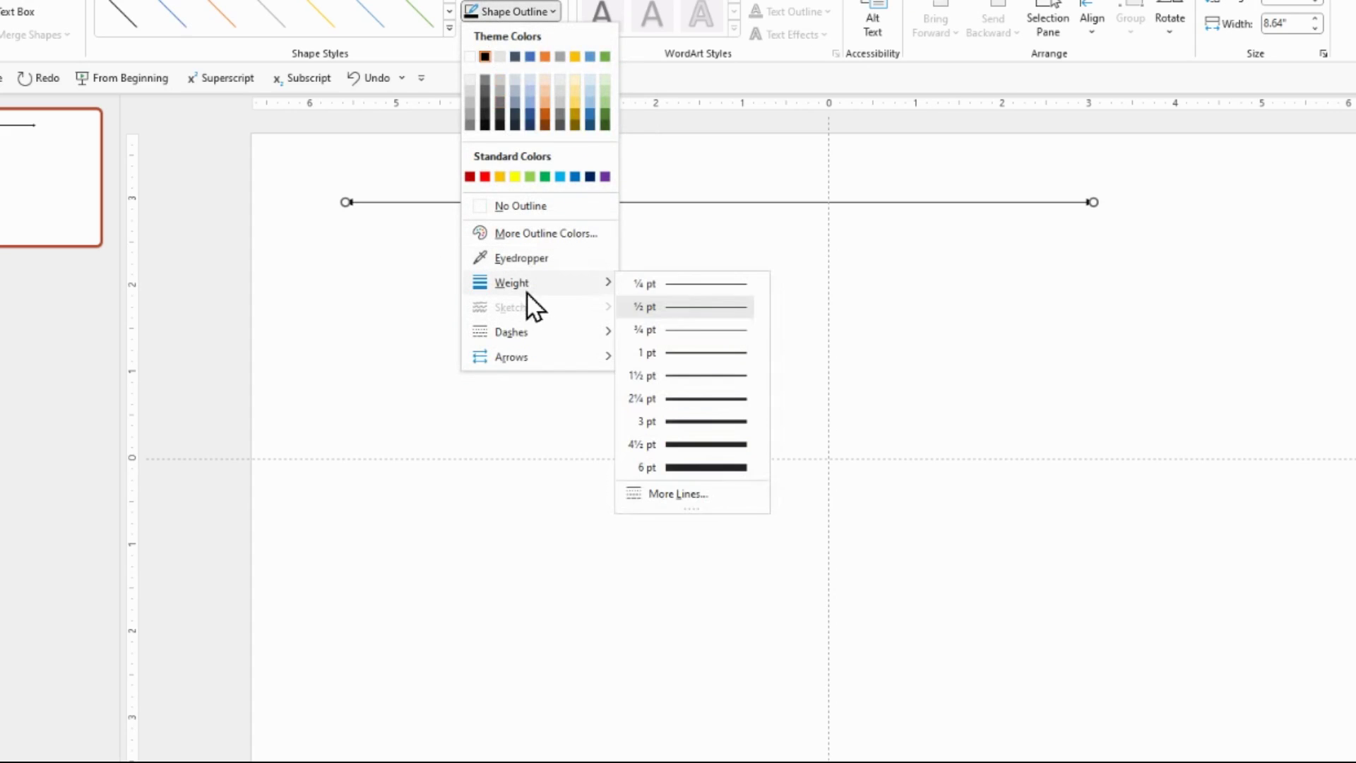
left_click(712, 423)
Add arrowheads at both ends of the line and move it lower on the slide
left_click(505, 12)
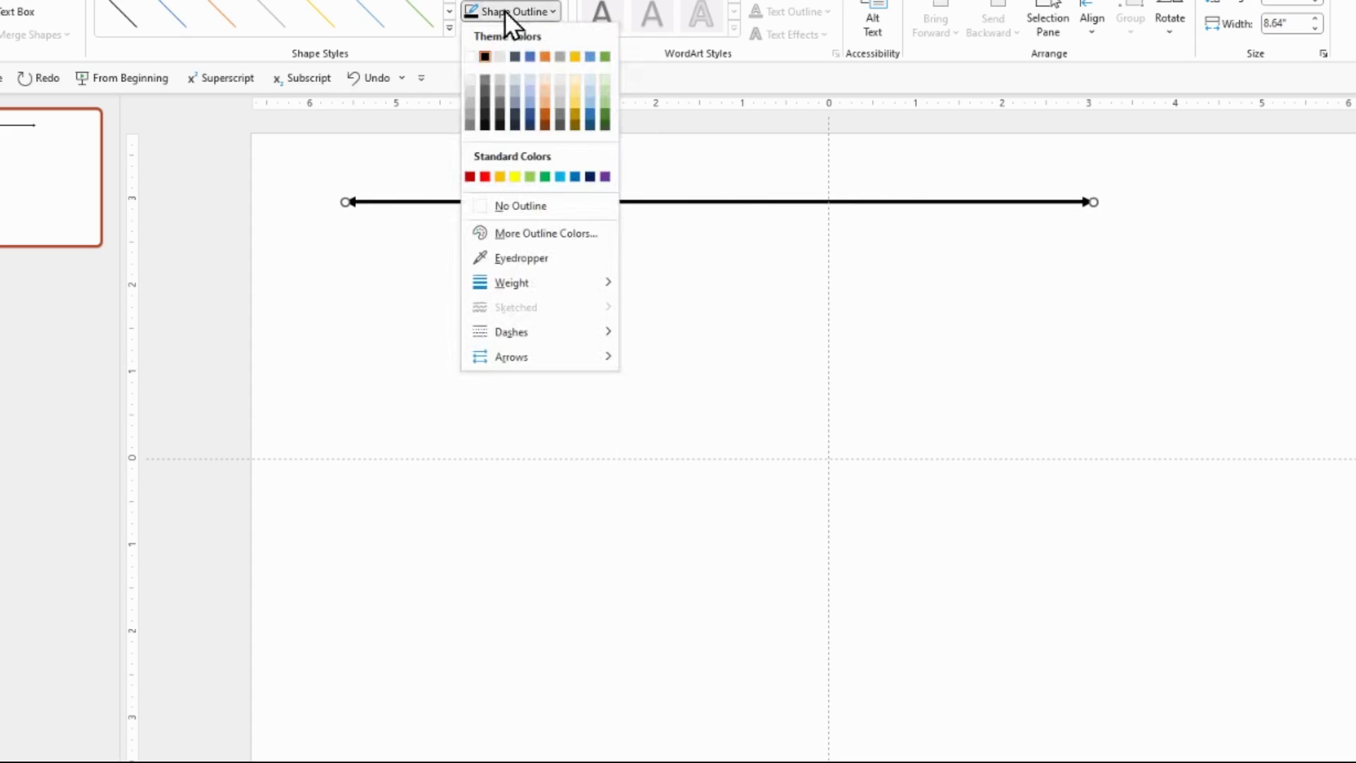
mouse_move(526, 286)
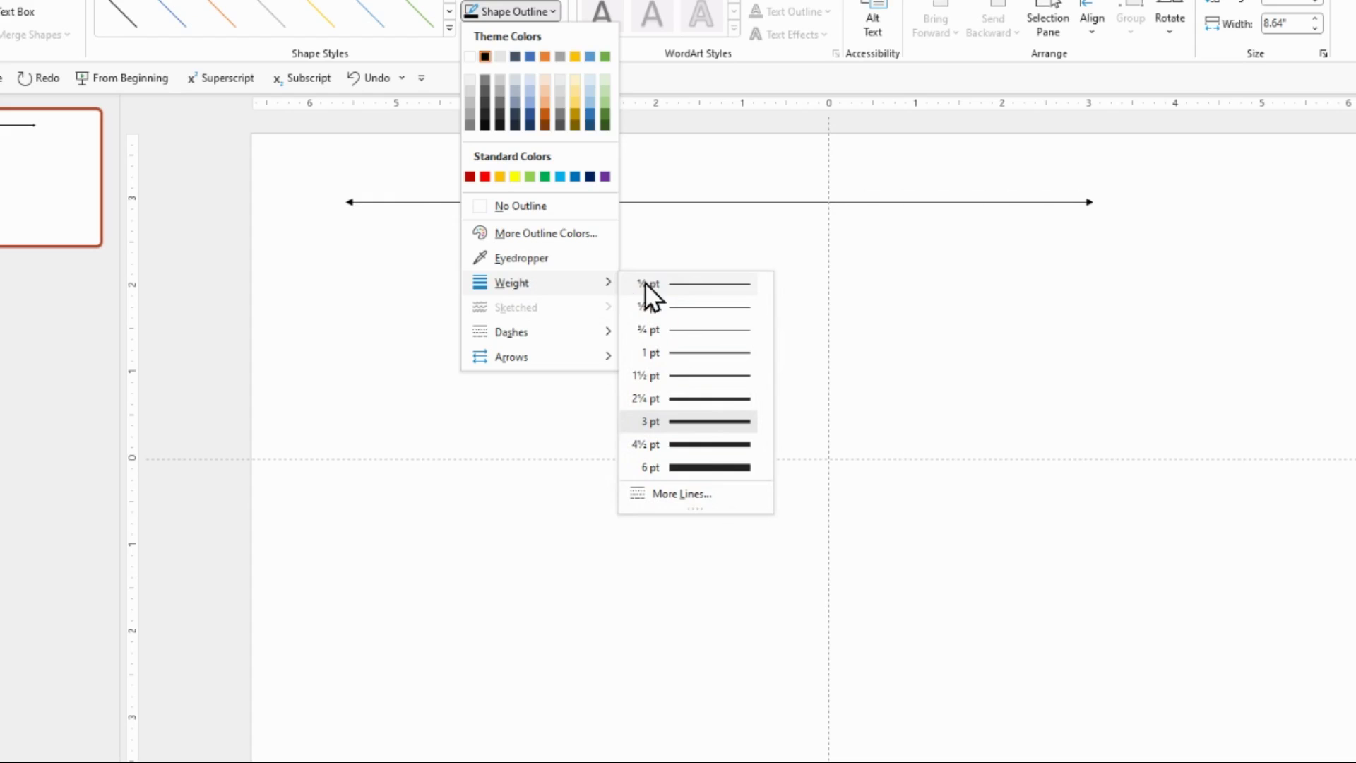
mouse_move(551, 358)
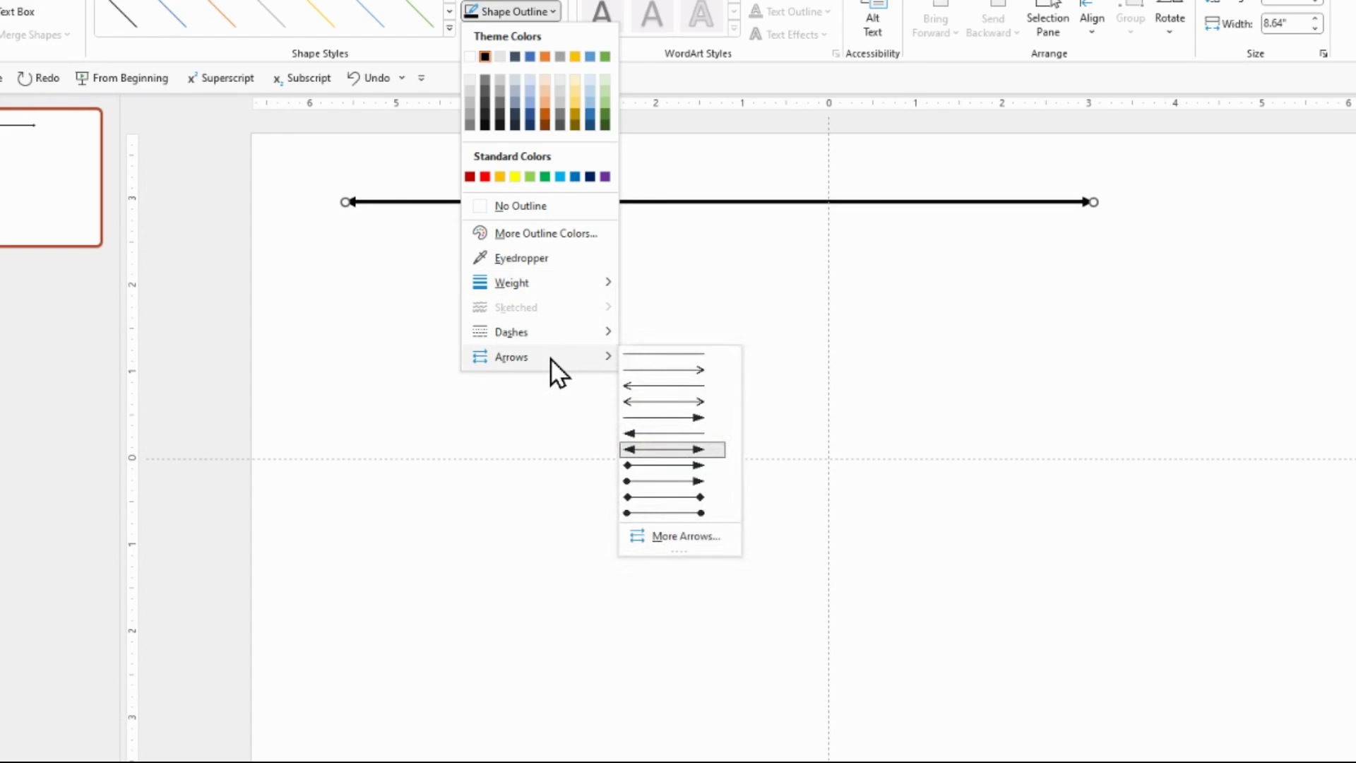
left_click(648, 404)
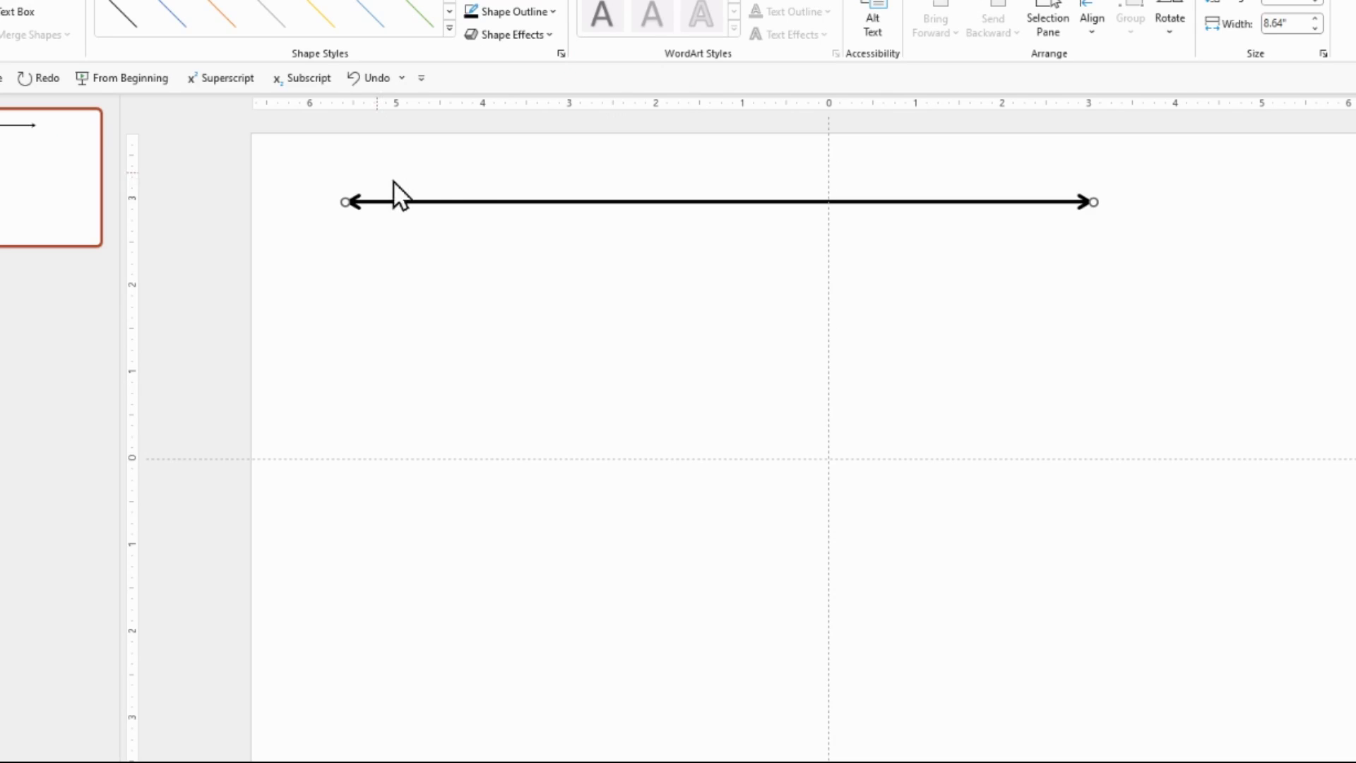
left_click_drag(475, 204, 531, 333)
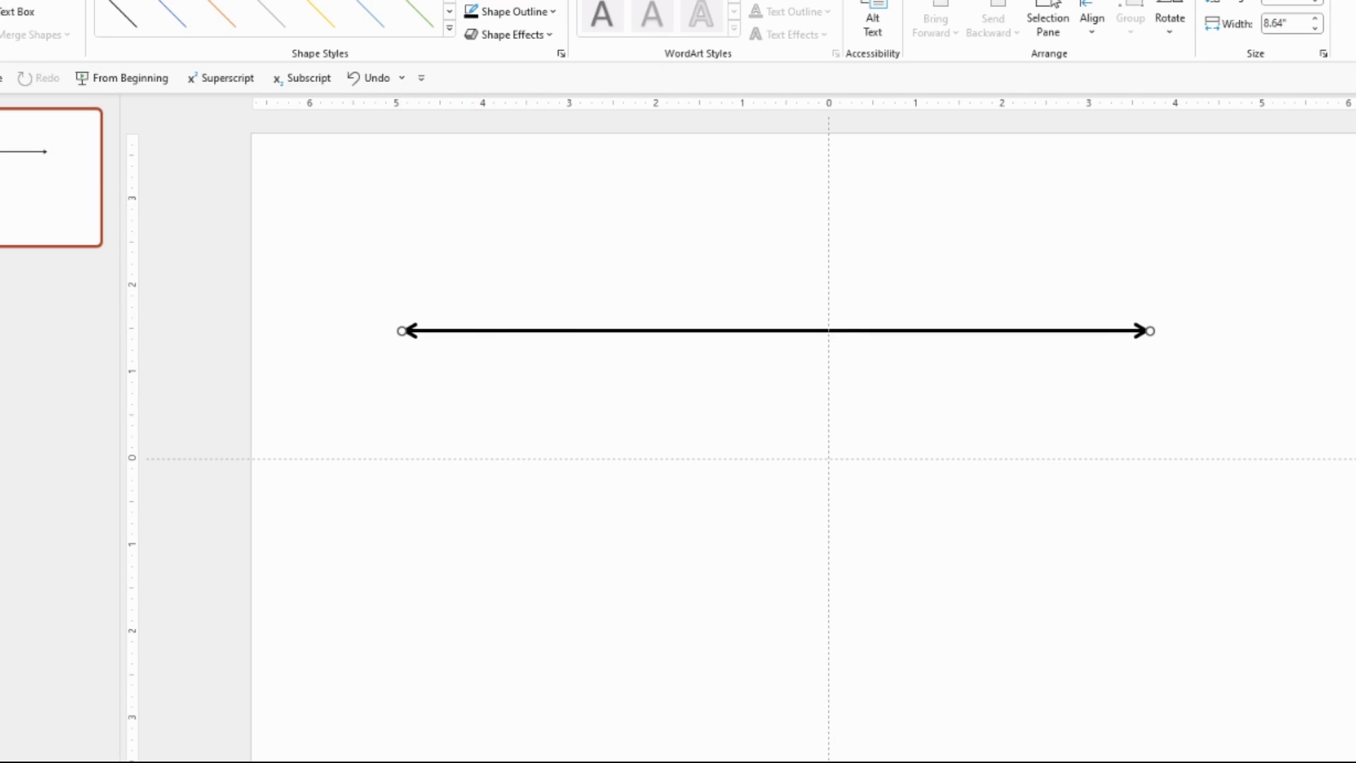
Draw a short vertical tick line near the arrow's left end with a 1½ pt weight
key("alt+n")
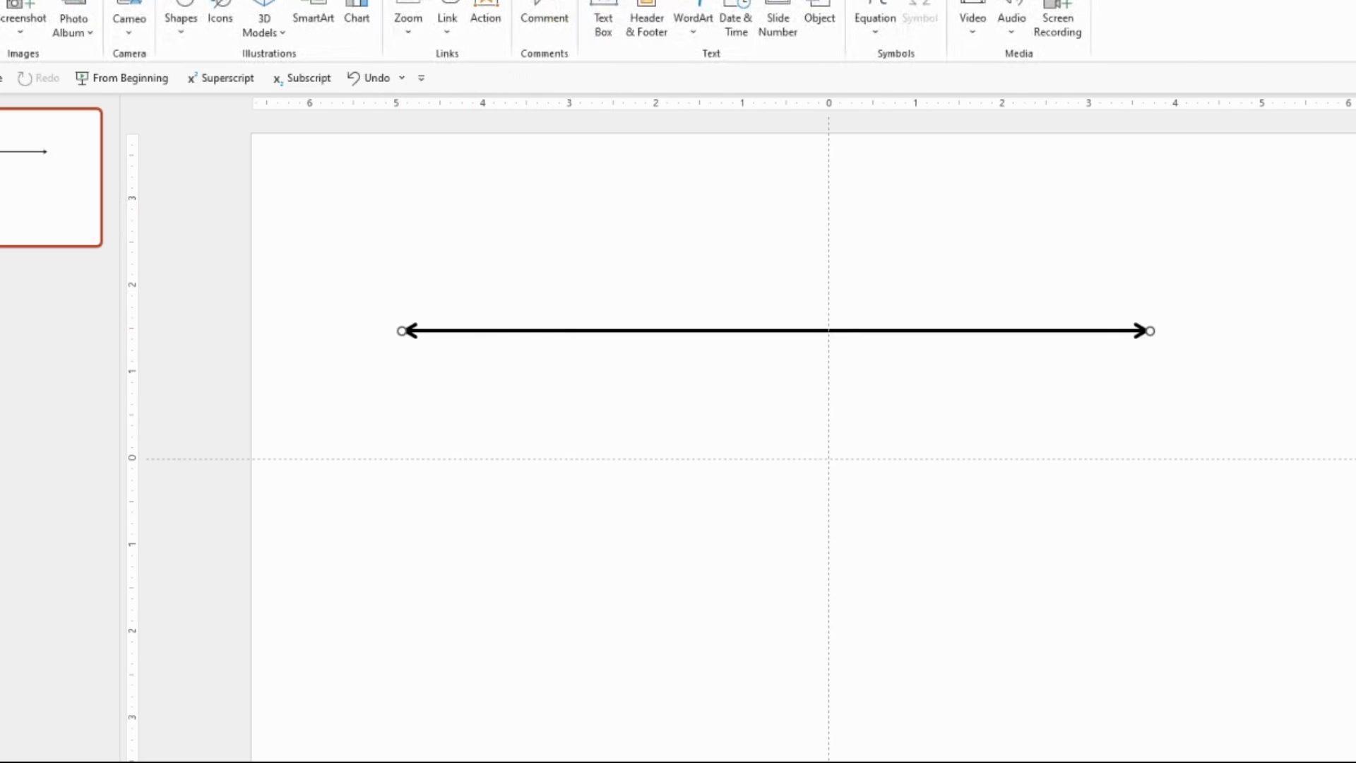
left_click(174, 35)
left_click(209, 86)
left_click_drag(460, 344, 458, 320)
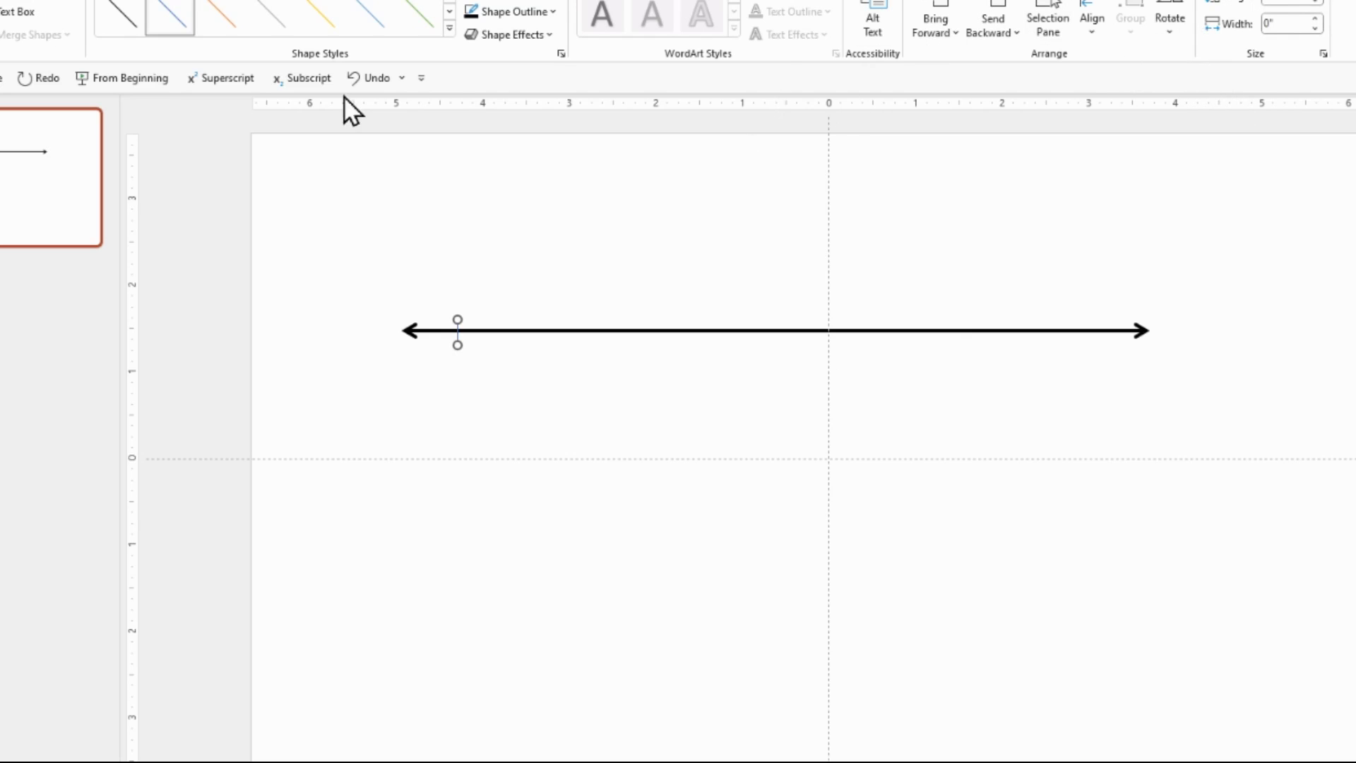
left_click(471, 13)
left_click(512, 11)
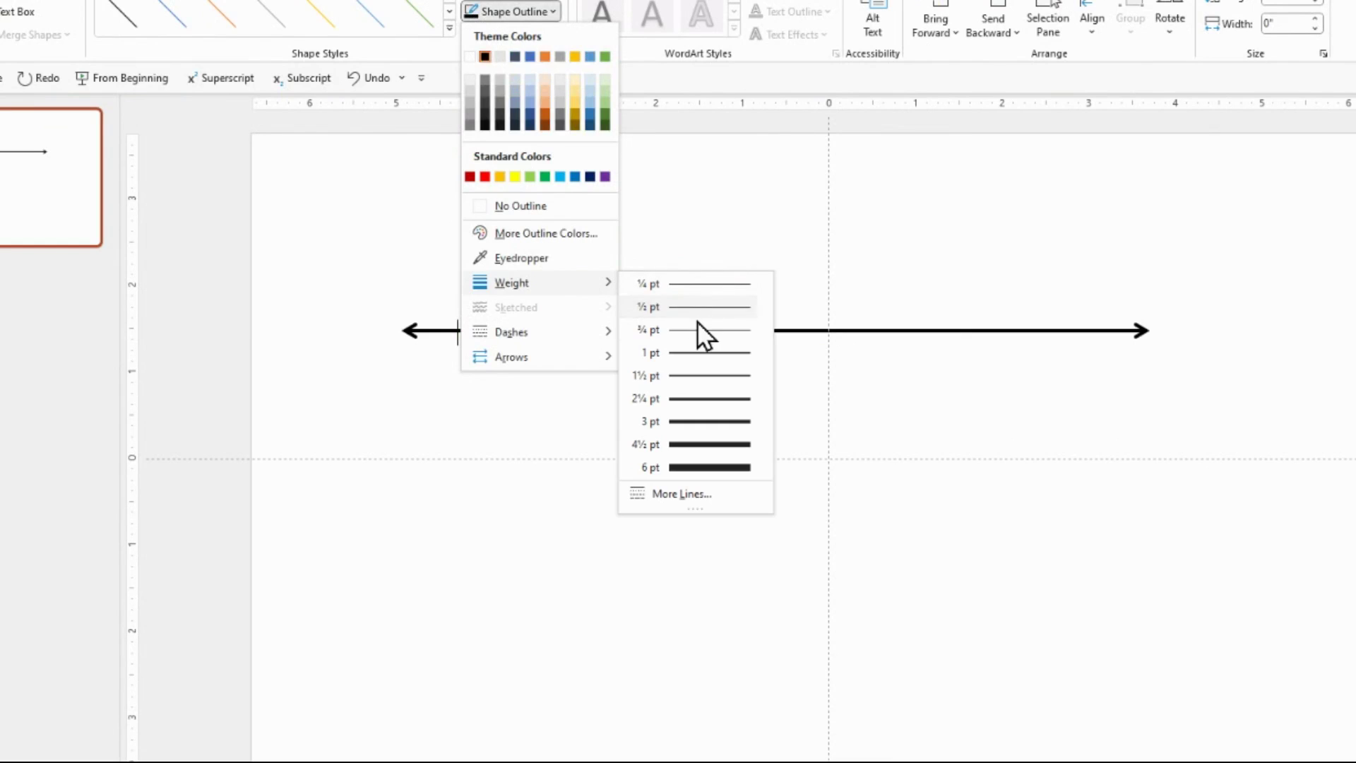
left_click(705, 376)
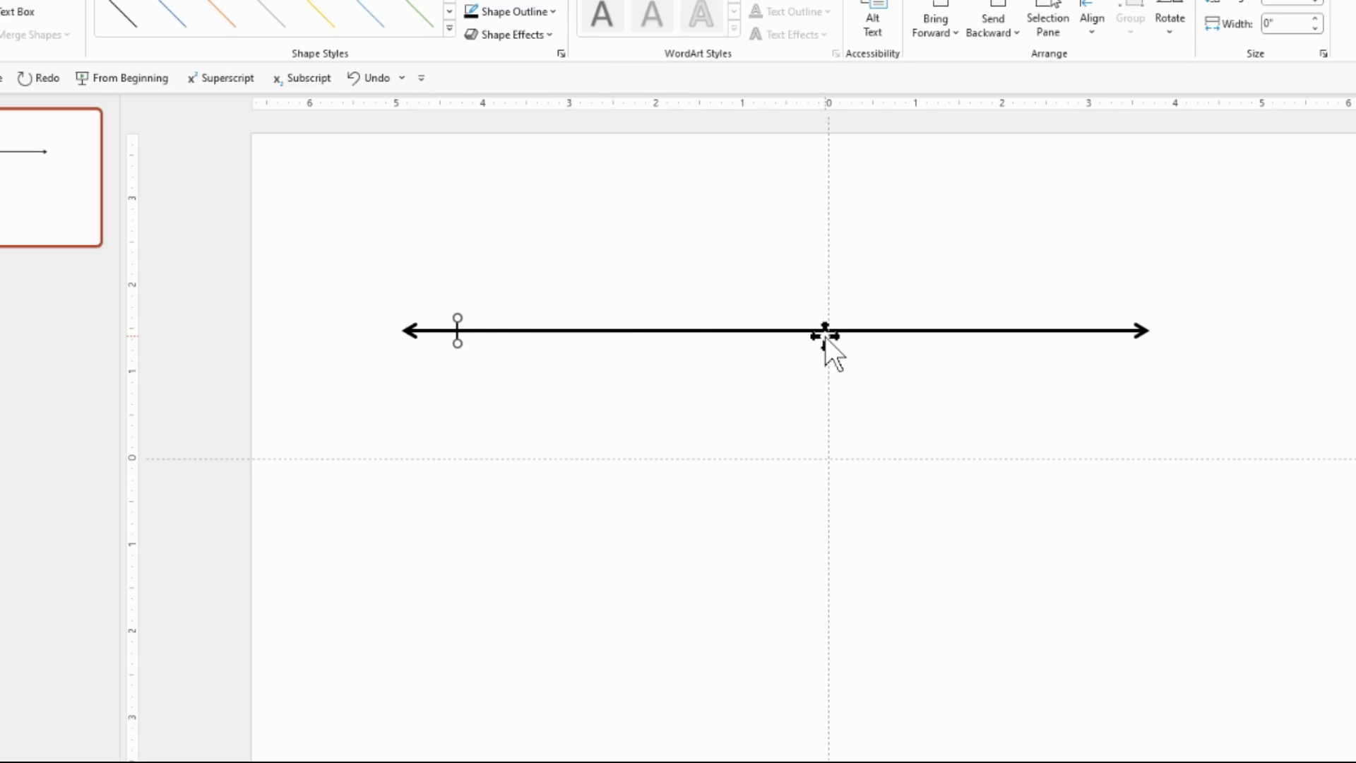
Align the tick and the arrow on their middles so the tick is centred on the line
left_click(646, 331, "ctrl")
left_click(1089, 34)
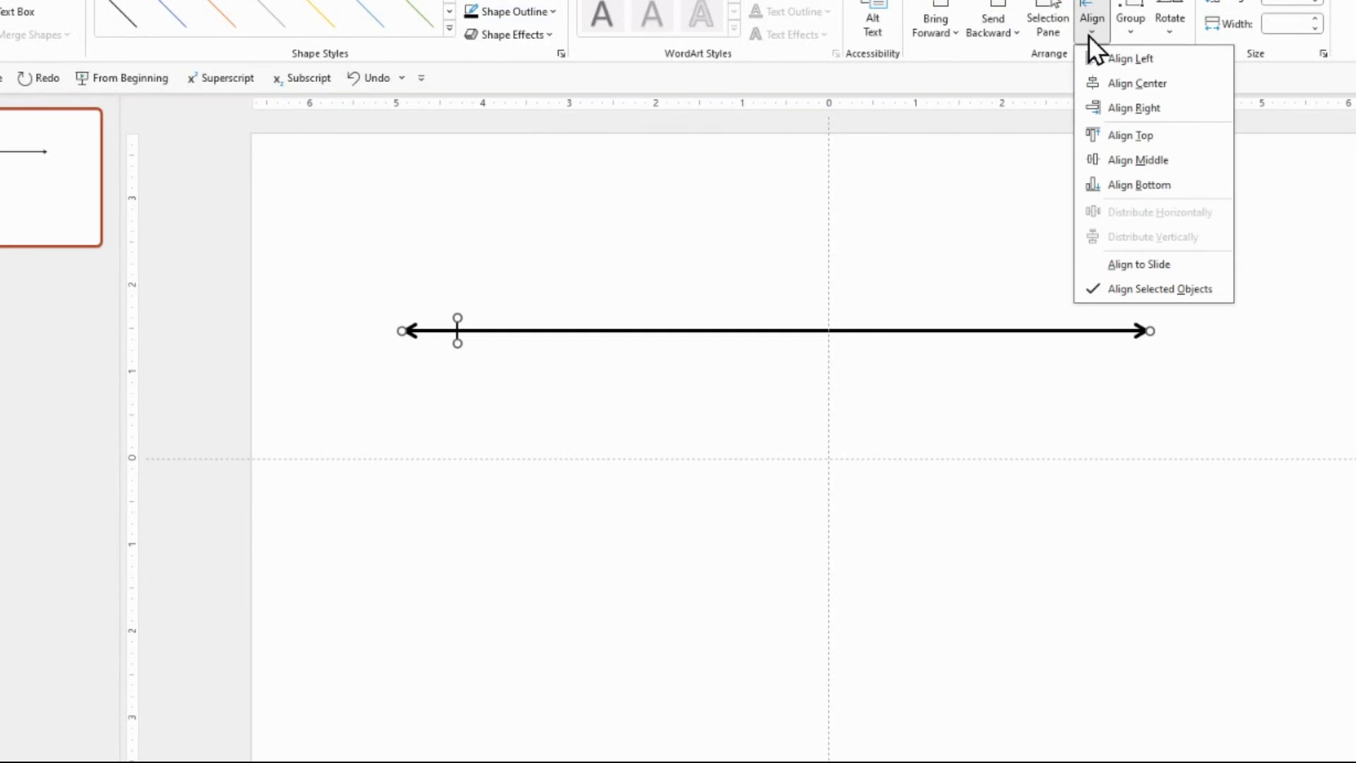
left_click(1113, 164)
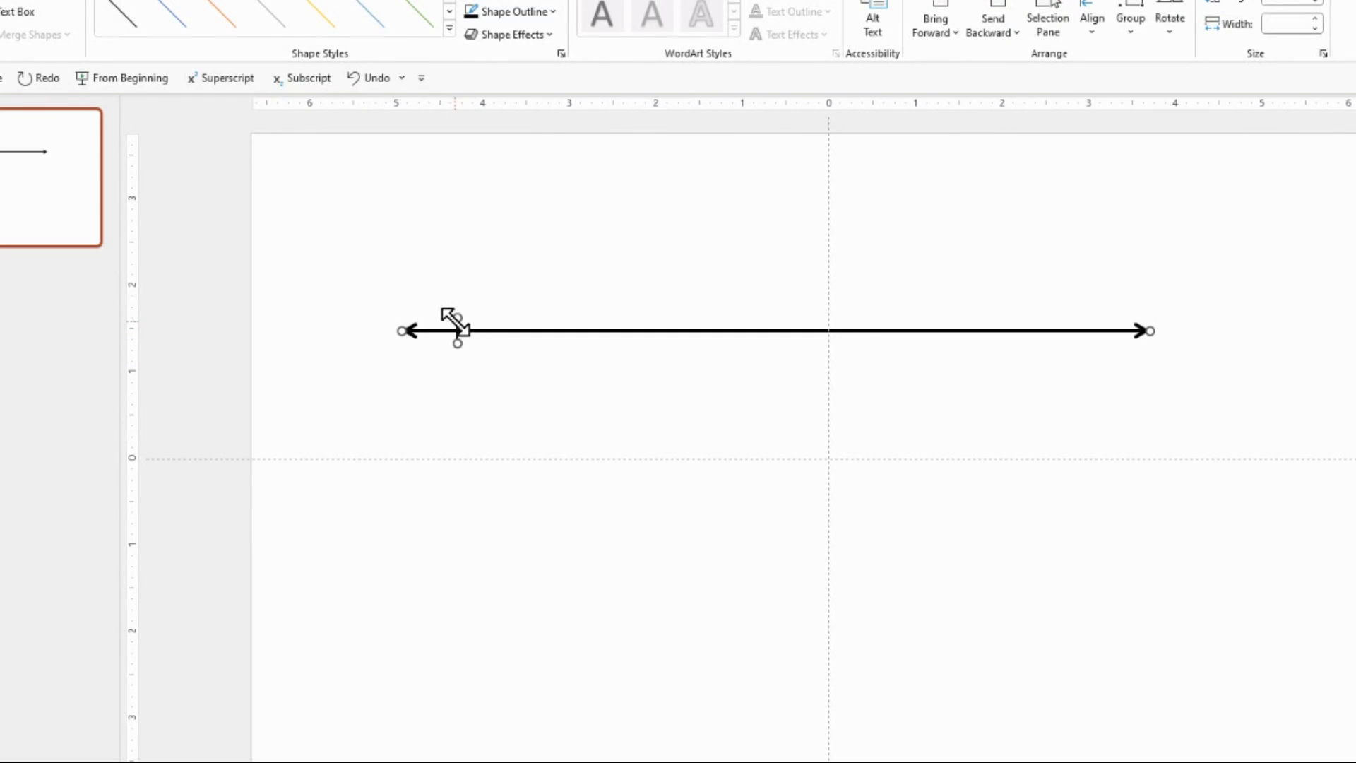
left_click(502, 281)
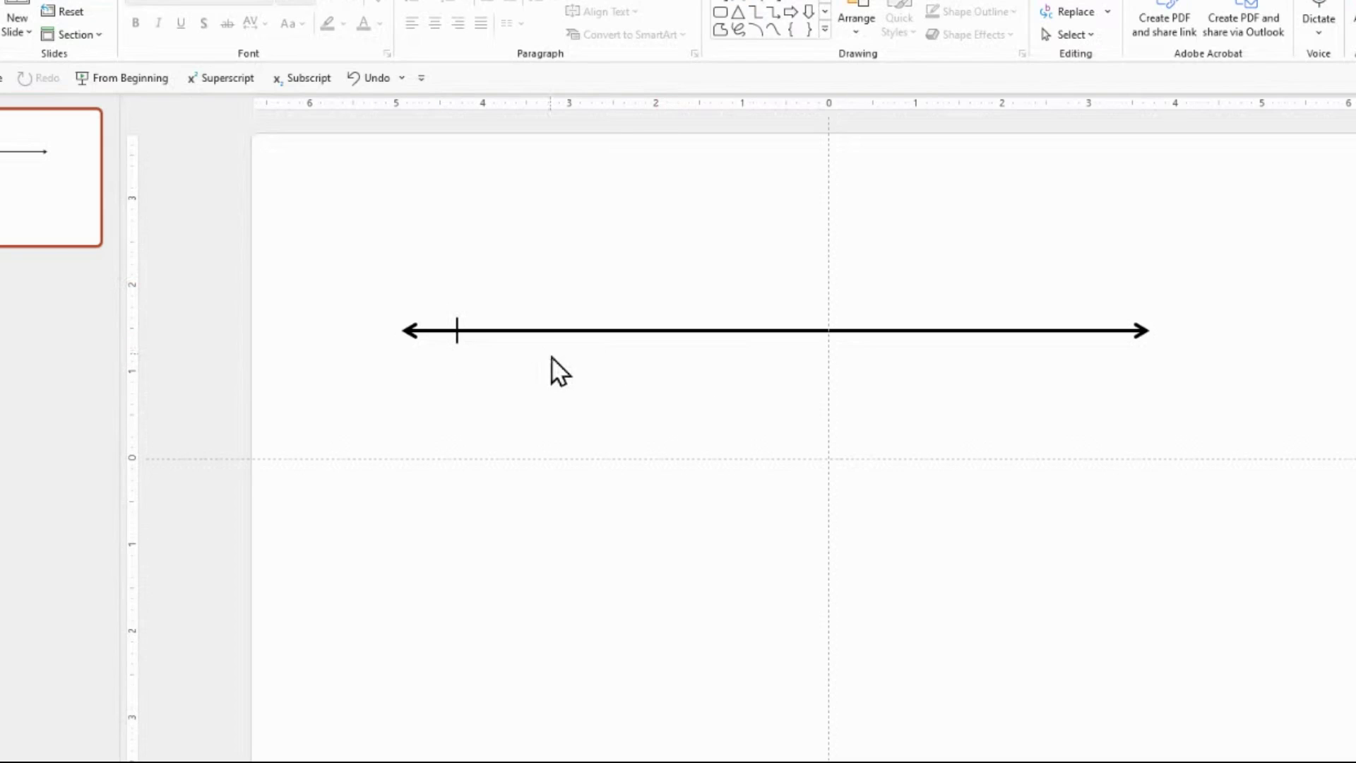
Duplicate the tick mark many times, move one copy under the arrow's right end, and select all ticks
left_click(456, 338)
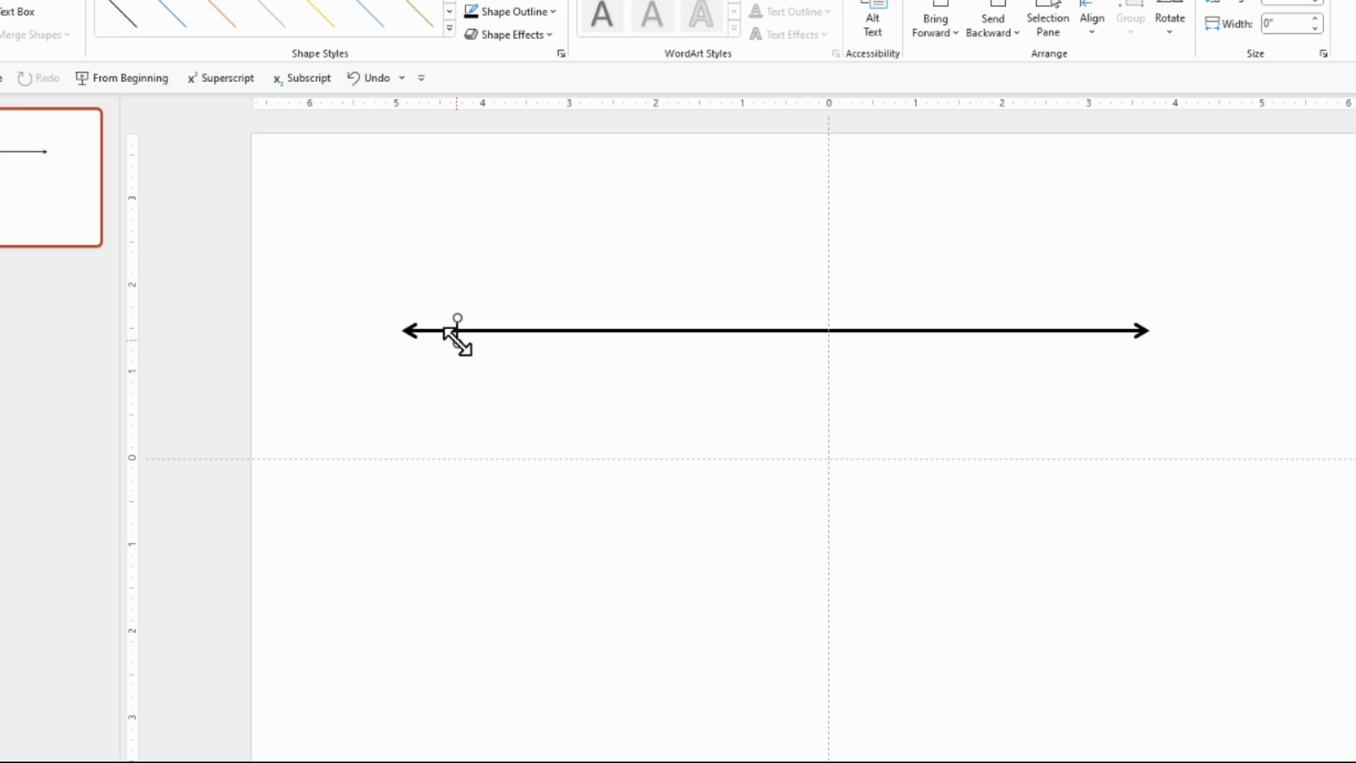
key("ctrl+z")
key("ctrl+d")
key("ctrl+d")
key("ctrl+d")
key("ctrl+d")
key("ctrl+d")
key("ctrl+d")
key("ctrl+d")
key("ctrl+d")
key("ctrl+d")
key("ctrl+d")
key("ctrl+d")
key("ctrl+d")
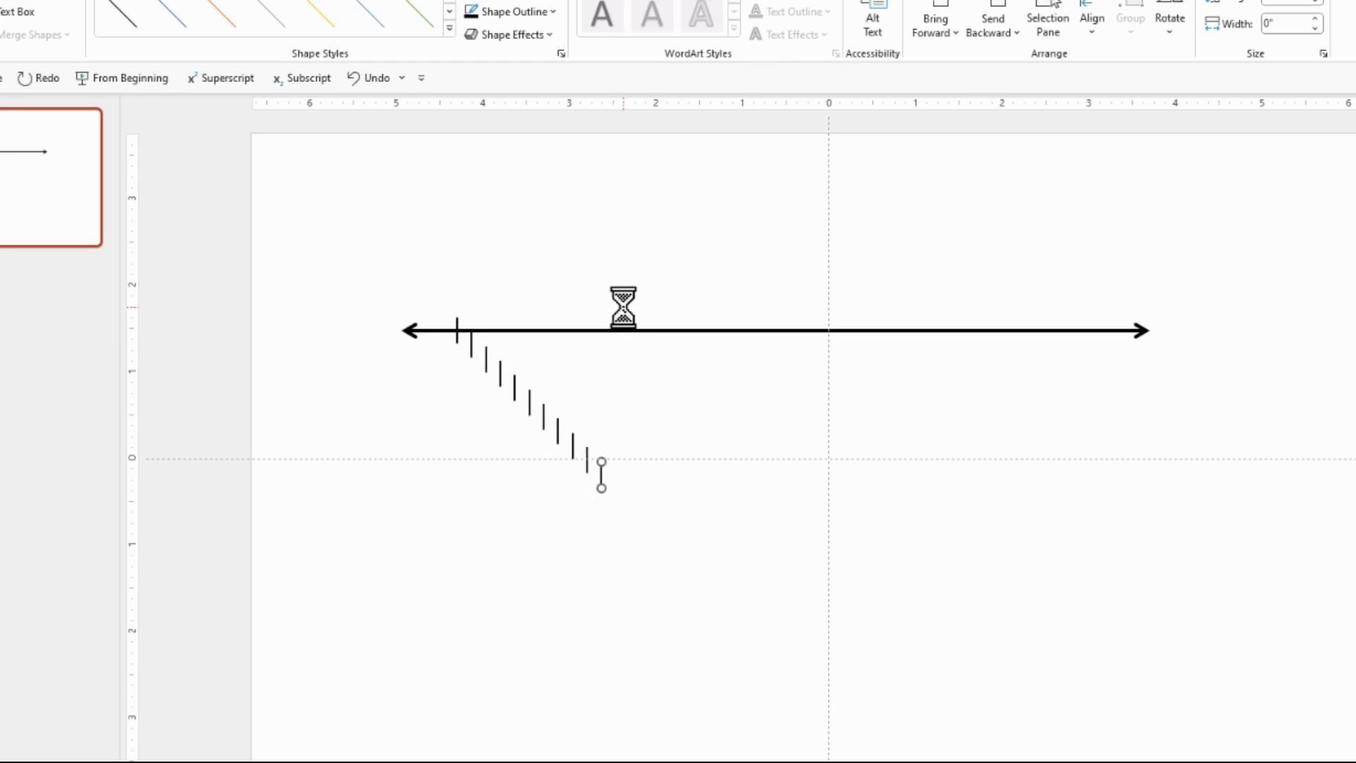
key("ctrl+d")
key("ctrl+d")
key("ctrl+d")
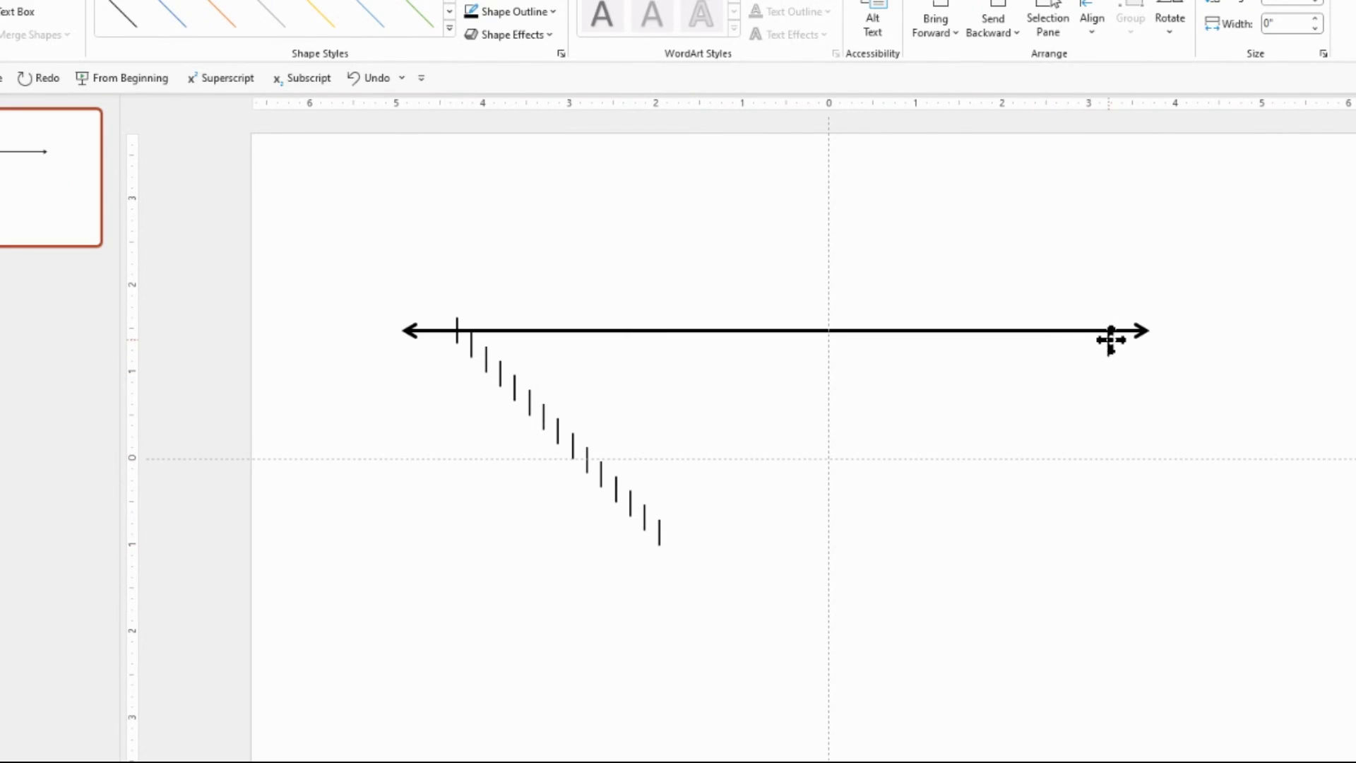
mouse_move(1111, 340)
left_mouse_down()
mouse_move(1048, 360)
mouse_move(1038, 342)
mouse_move(1105, 339)
mouse_move(1107, 326)
mouse_move(1107, 344)
left_mouse_up()
left_click_drag(428, 273, 1135, 592)
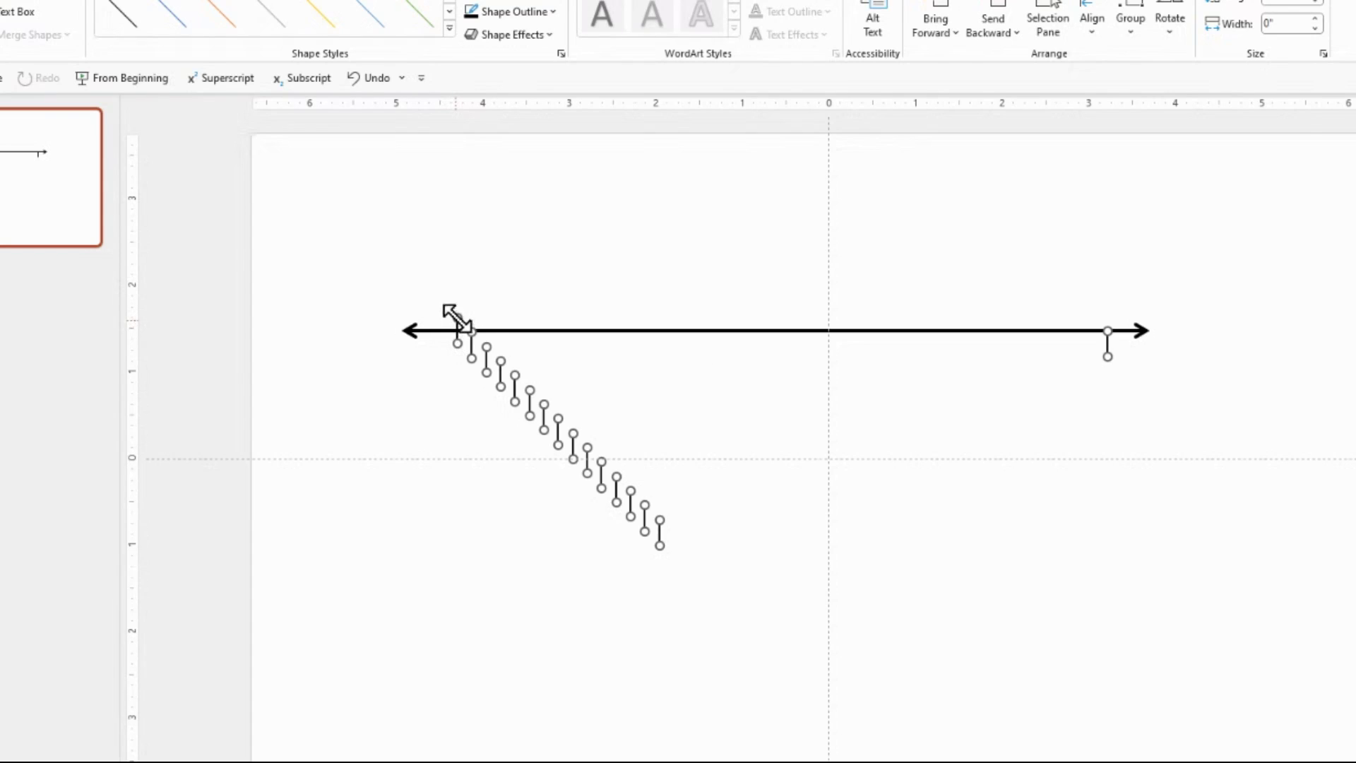
Align the 16 tick marks by their tops and distribute them evenly along the arrow horizontally
left_click(1093, 29)
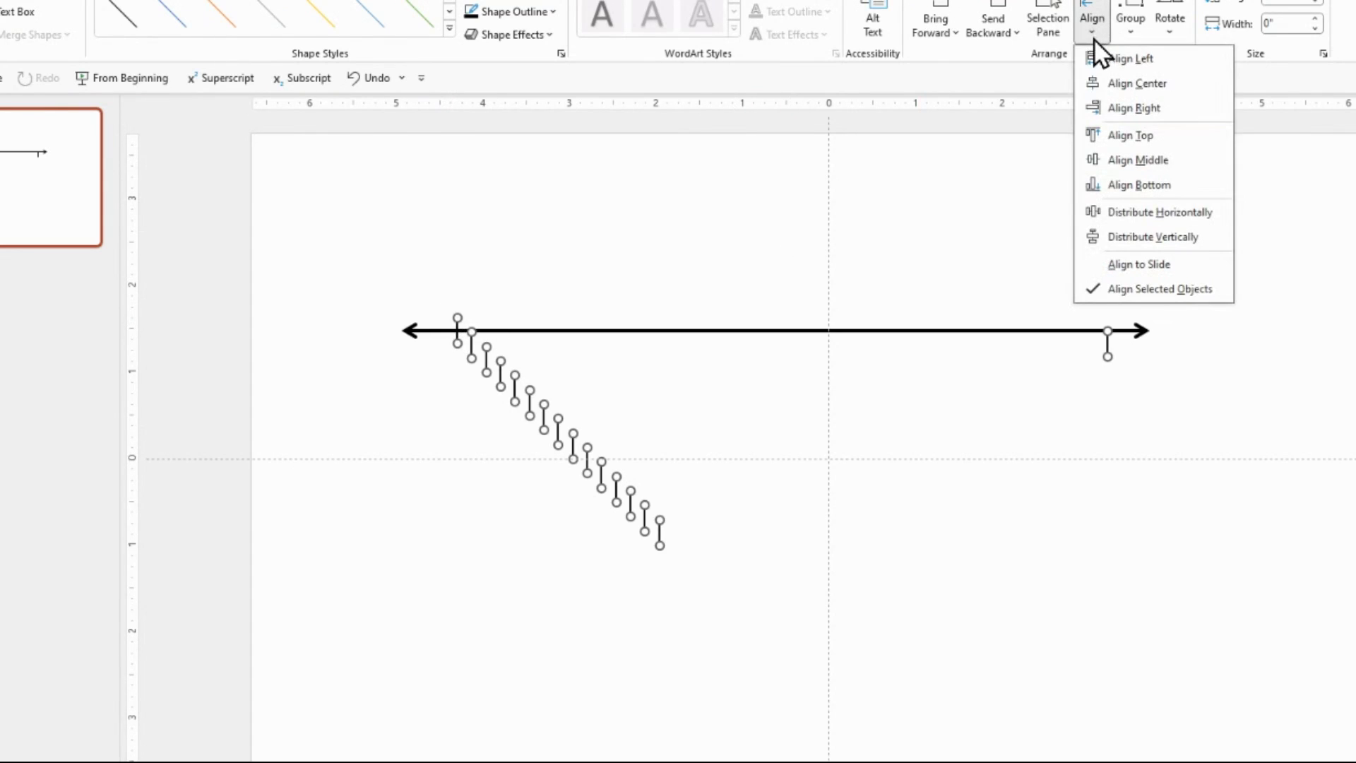
left_click(1115, 137)
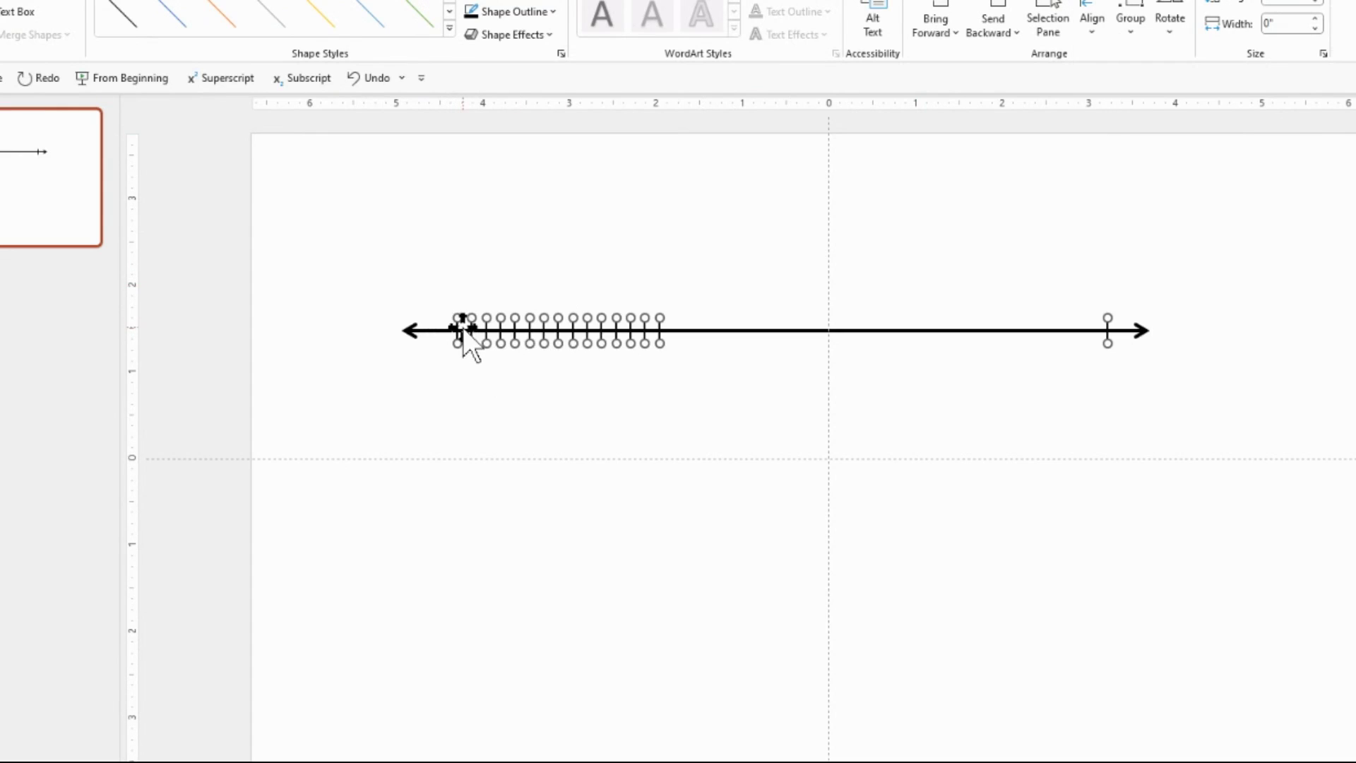
left_click(1094, 28)
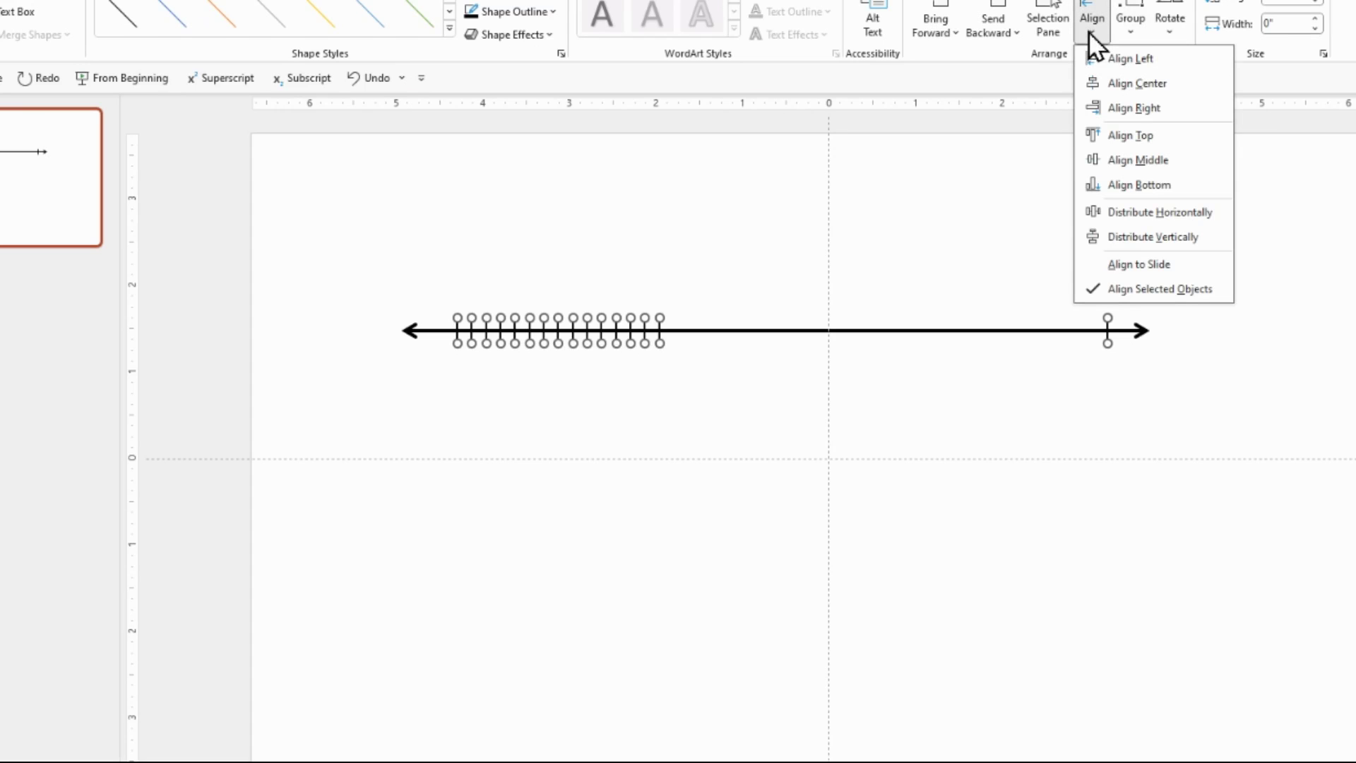
left_click(1121, 210)
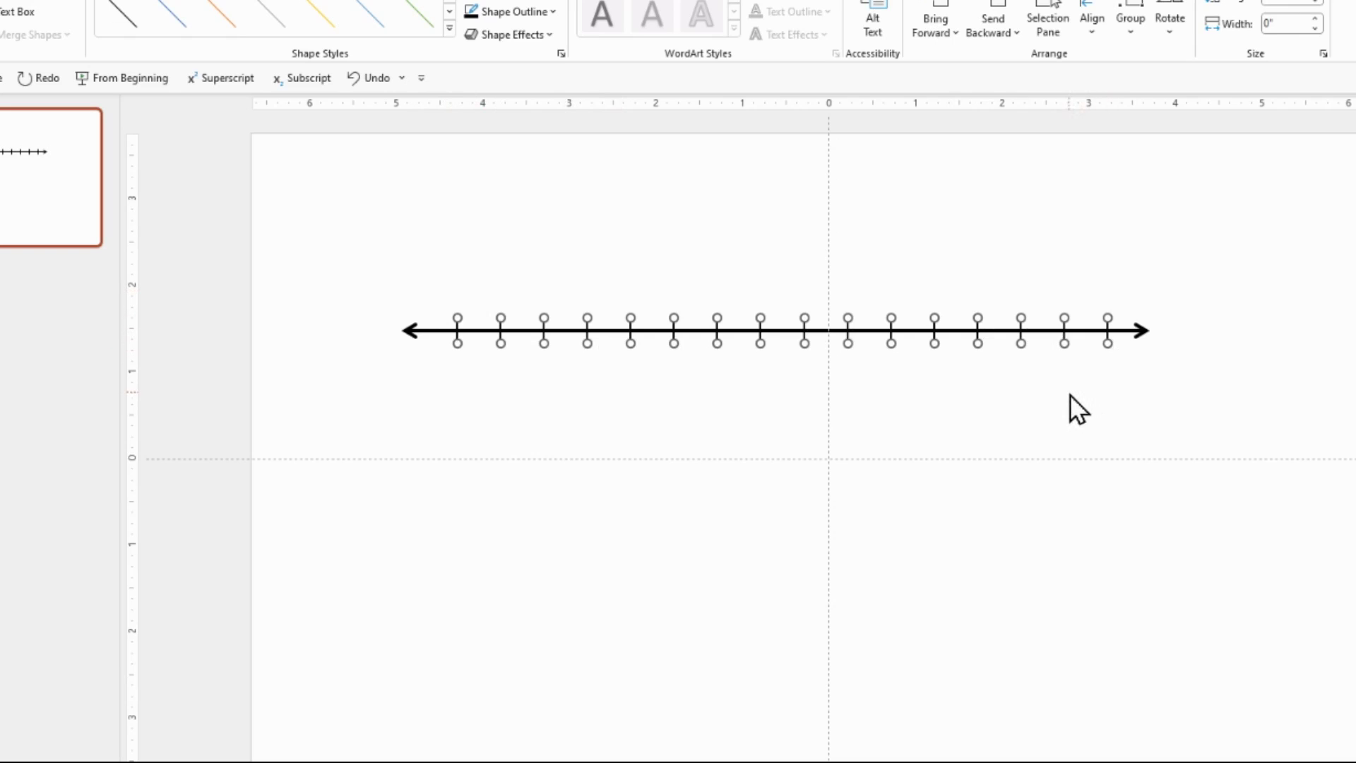
left_click(1134, 410)
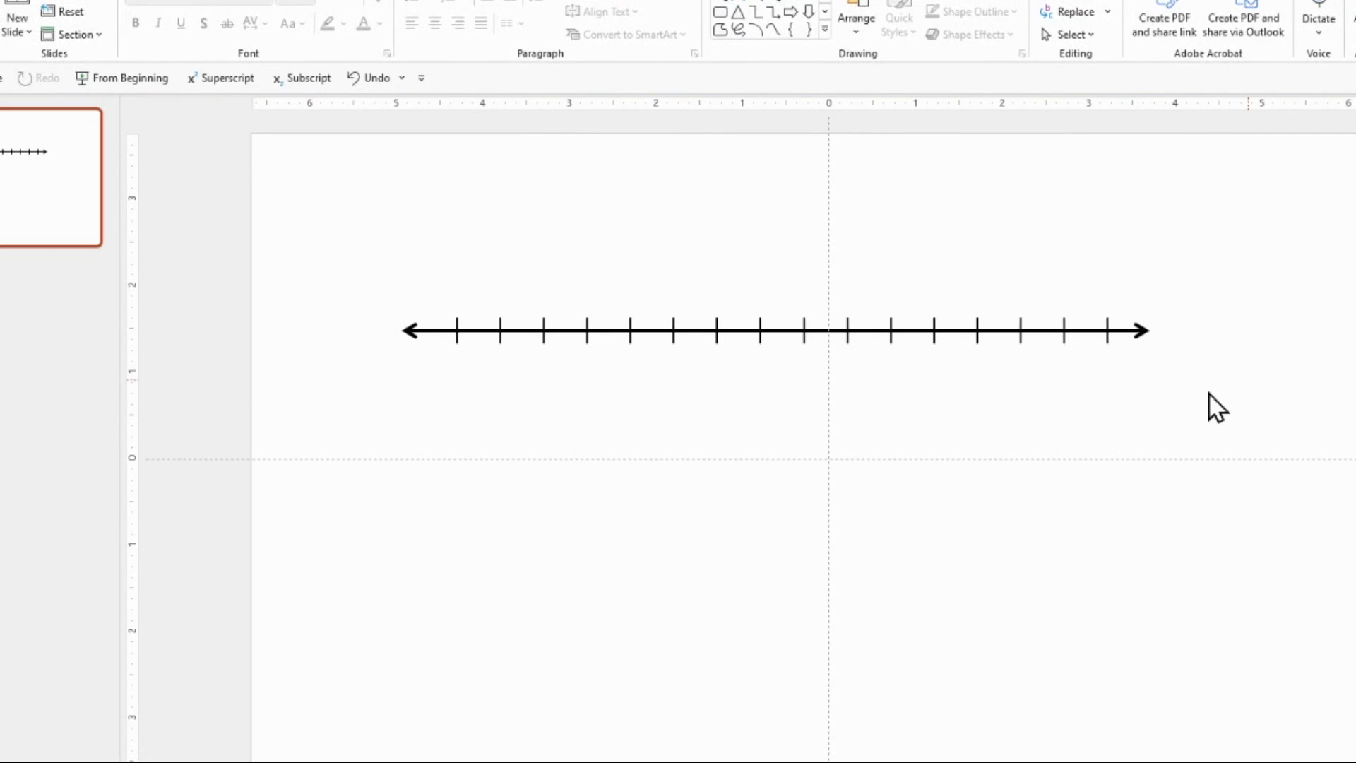
Group the arrow and its sixteen ticks with Ctrl+G and nudge the group slightly
left_click_drag(1190, 376, 257, 274)
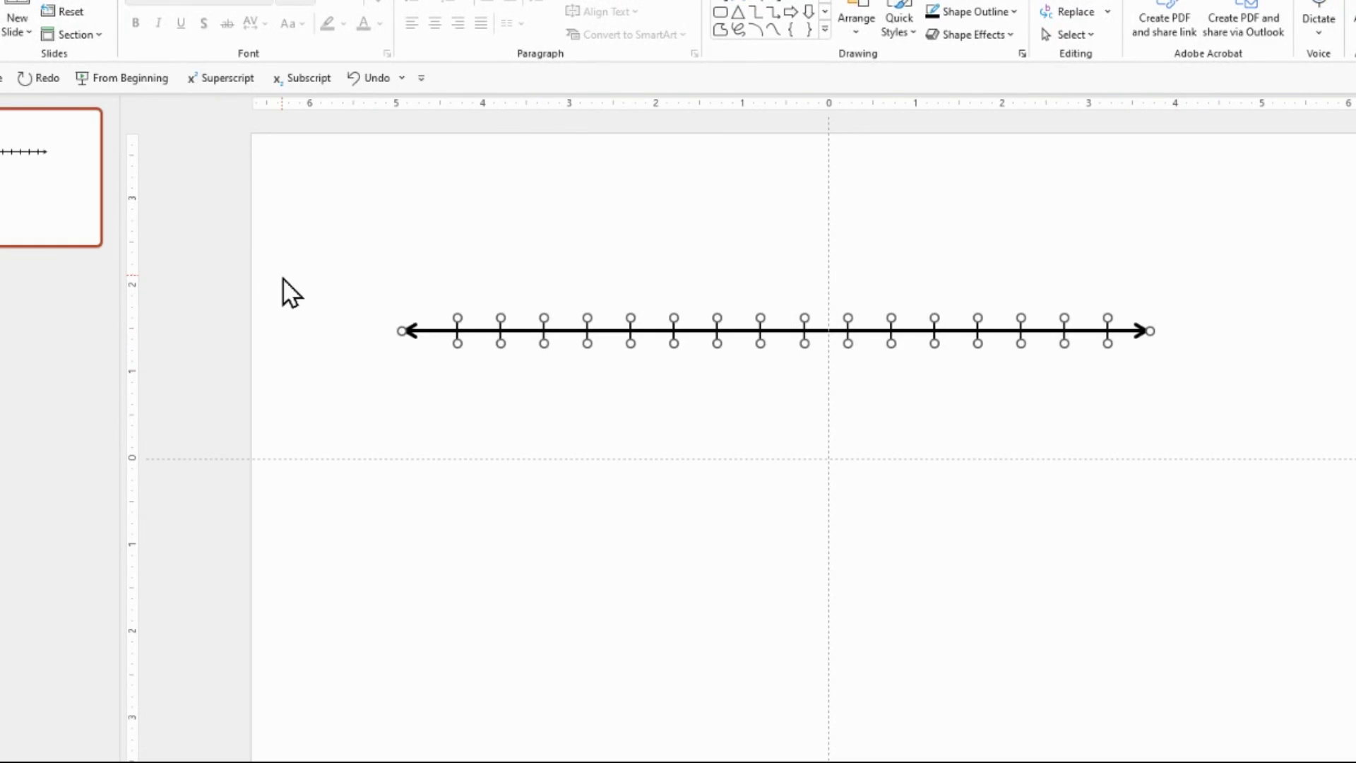
key("ctrl+g")
mouse_move(460, 311)
left_mouse_down()
mouse_move(466, 257)
mouse_move(466, 315)
mouse_move(500, 273)
mouse_move(486, 315)
left_mouse_up()
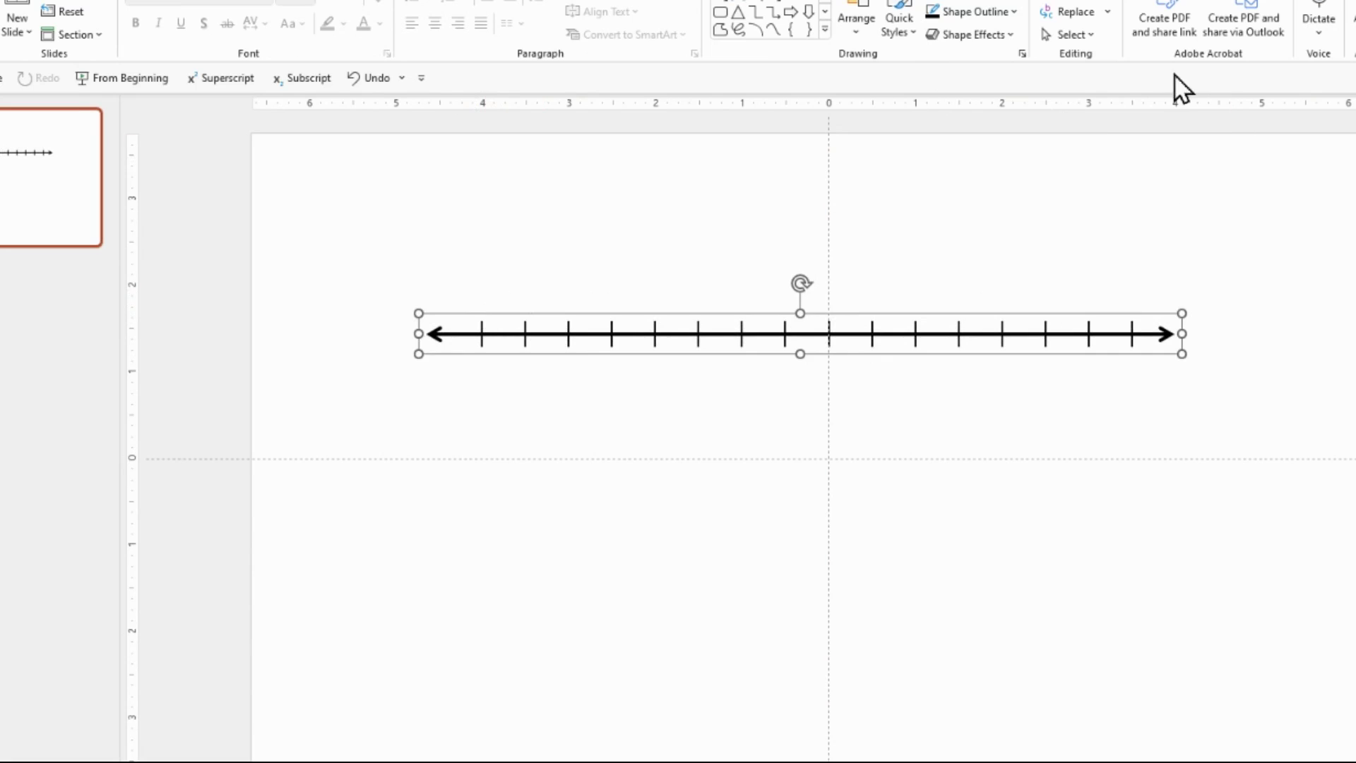
left_click(1236, 2)
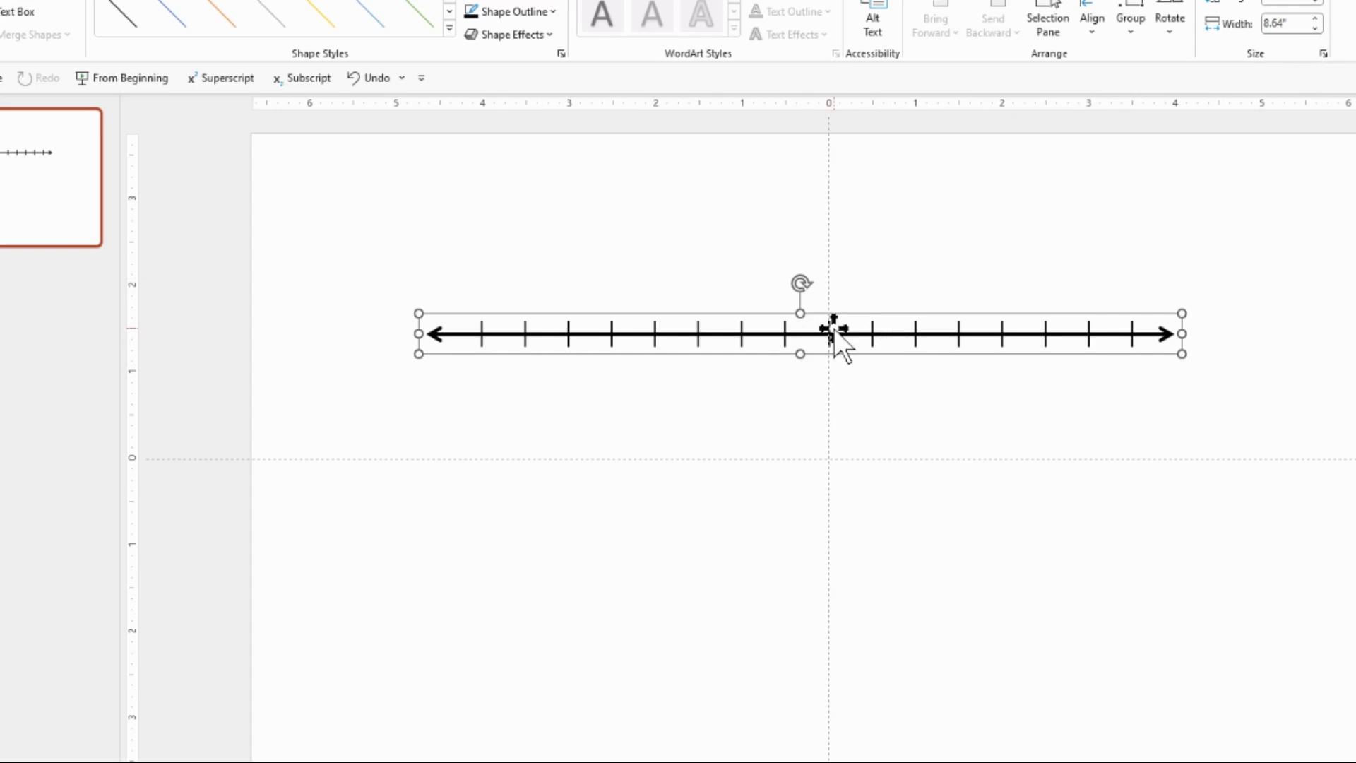
Turn on Lock aspect ratio for the number line in Format Shape, undoing a trial resize
left_click(1324, 53)
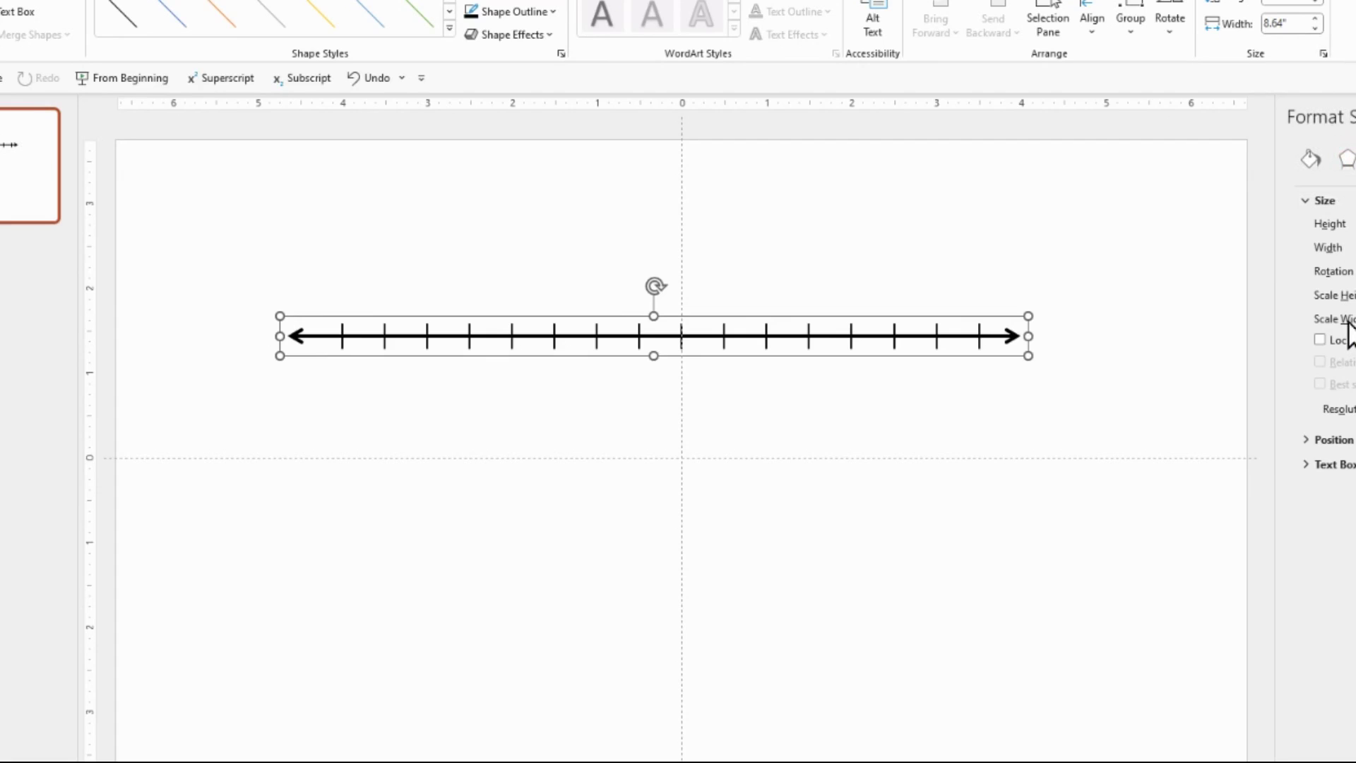
left_click(1319, 340)
left_click_drag(1029, 314, 933, 322)
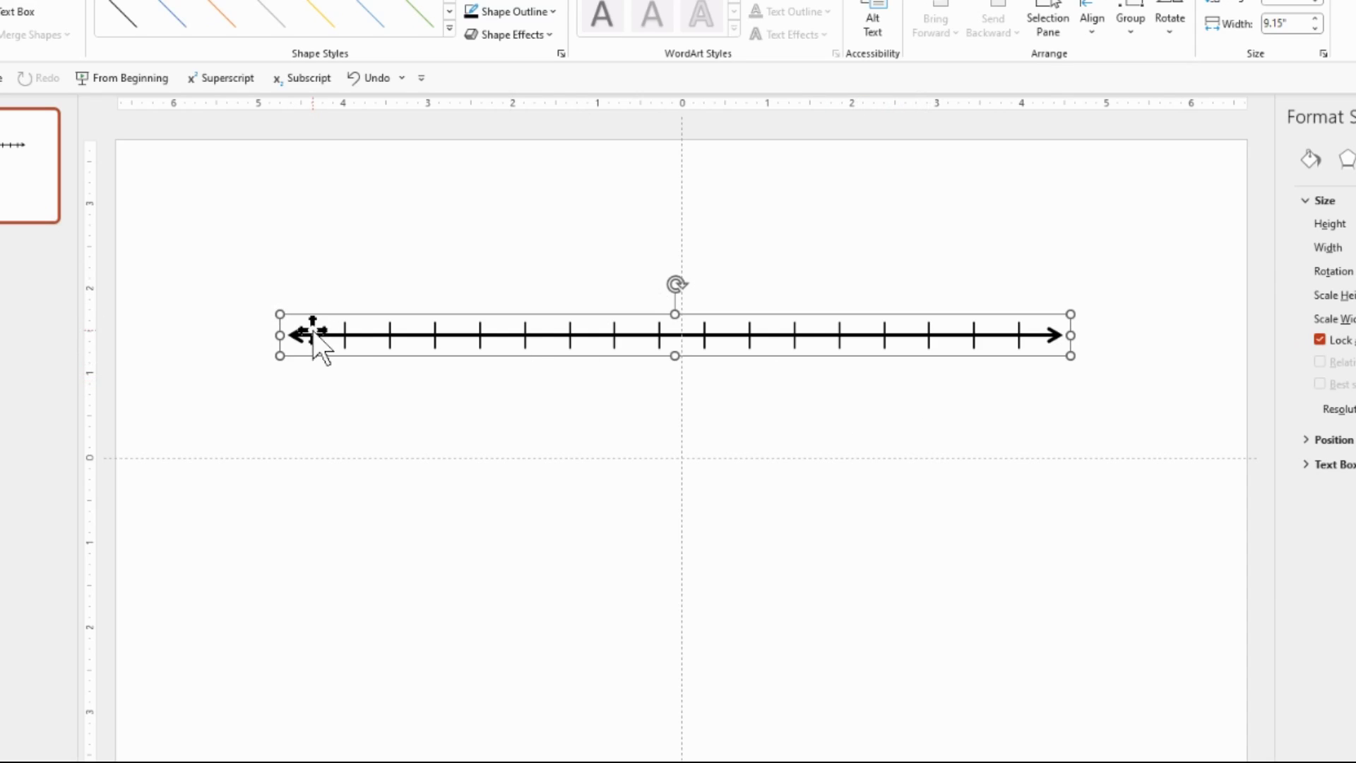
left_click(374, 80)
left_click(1139, 299)
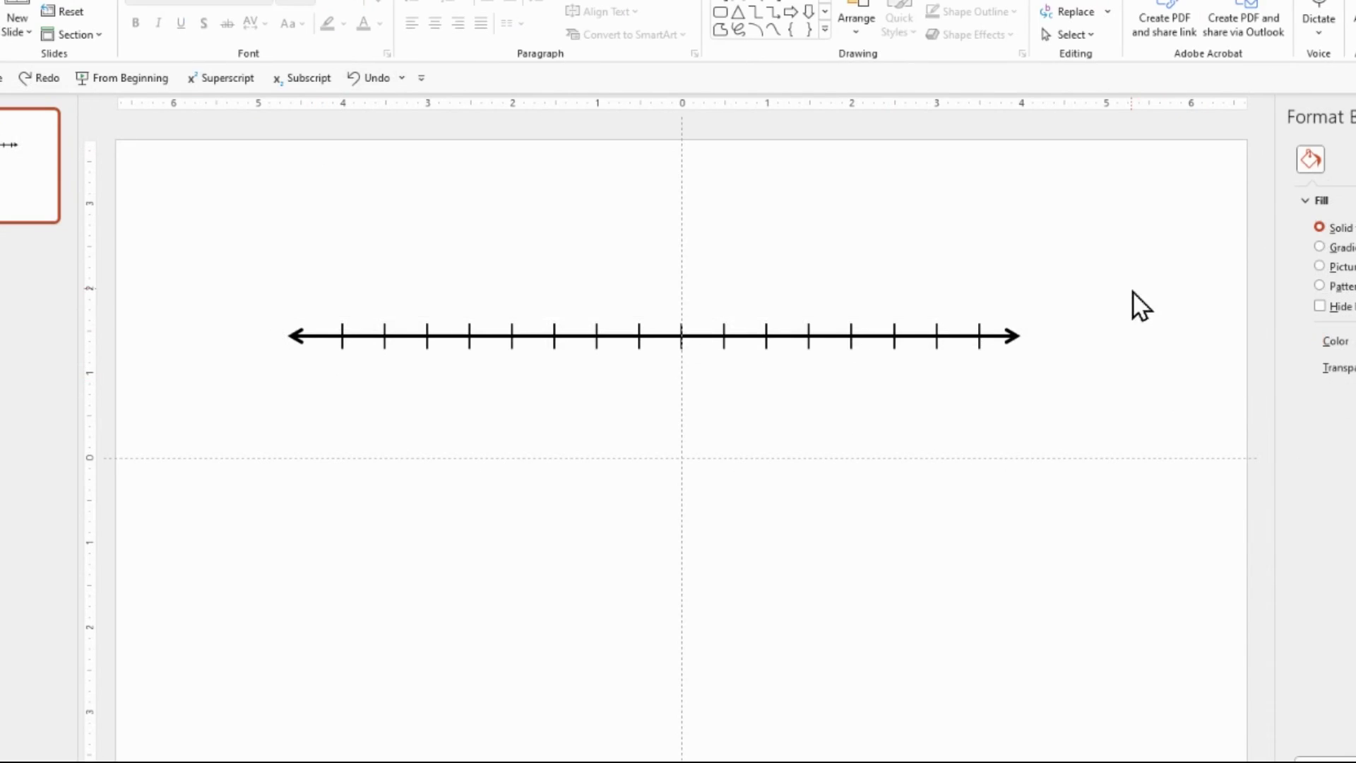
Nudge the number line up-left and insert a 16-column, 1-row table styled Table Grid
left_click_drag(543, 337, 516, 317)
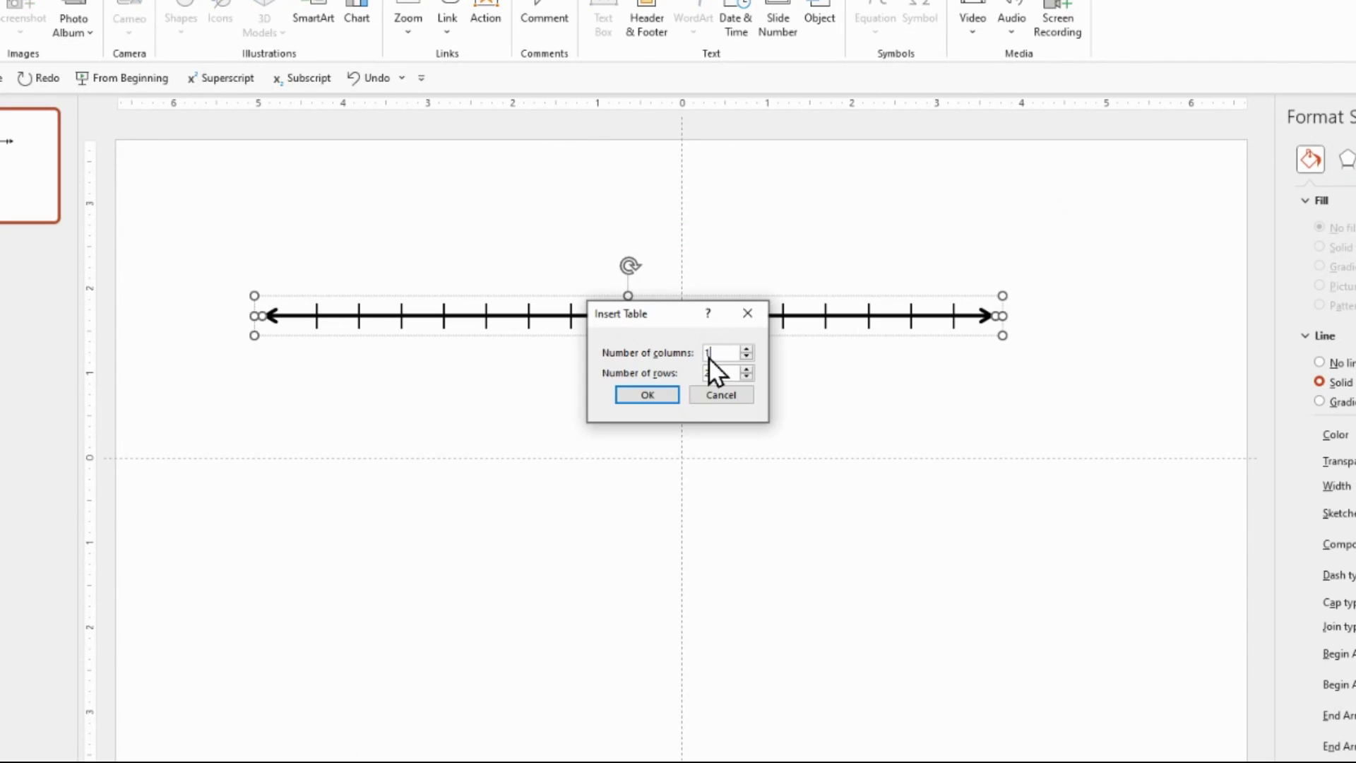
type("6")
key("Tab")
left_click(647, 395)
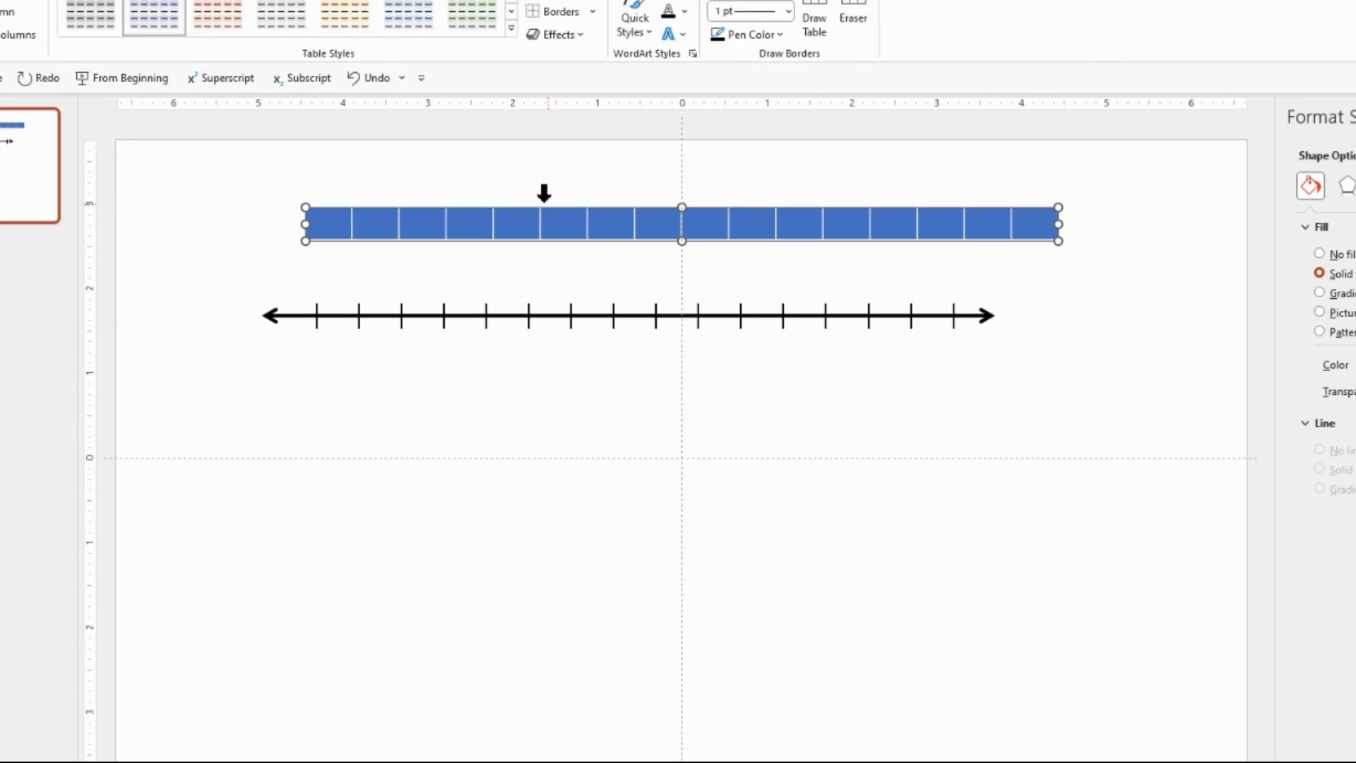
left_click(513, 5)
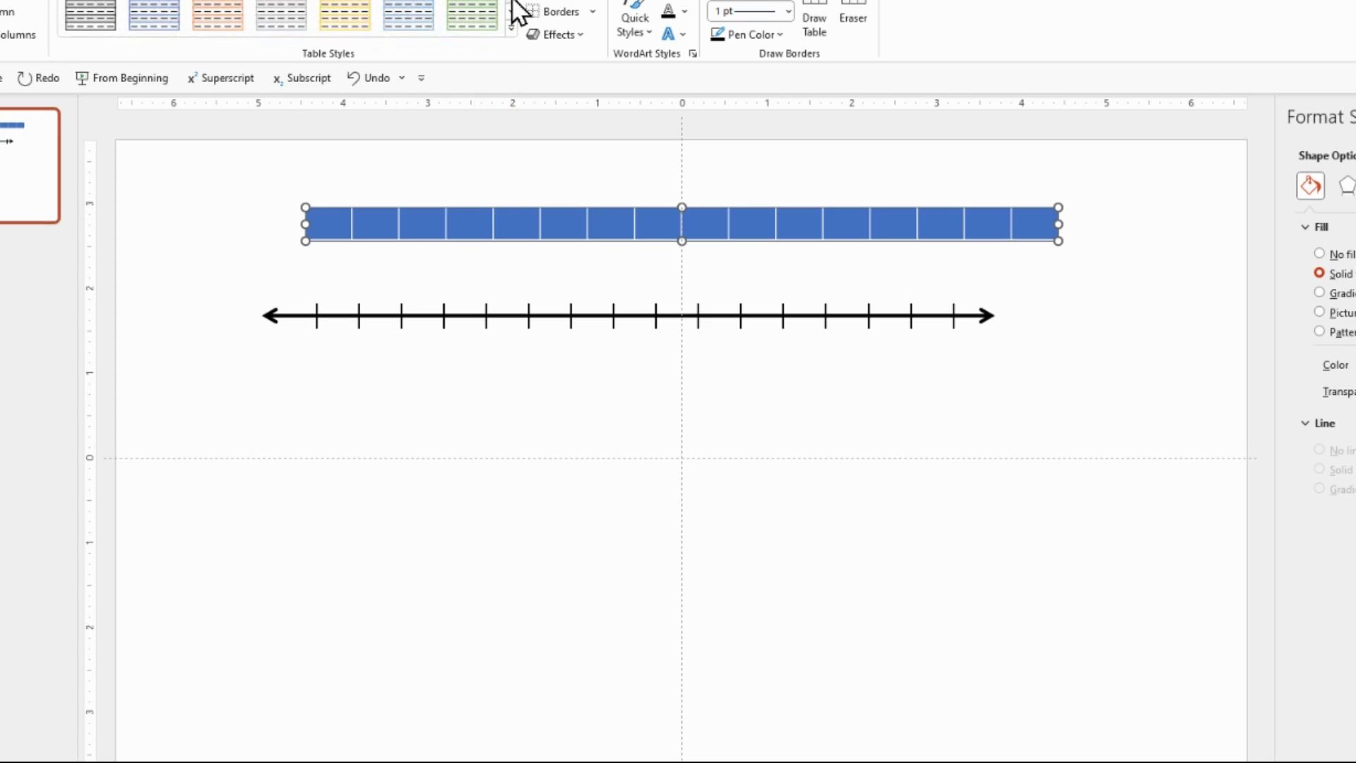
left_click(79, 19)
Place the table under the number line and size it to 8" wide with 0.5" columns
left_click_drag(603, 208, 554, 343)
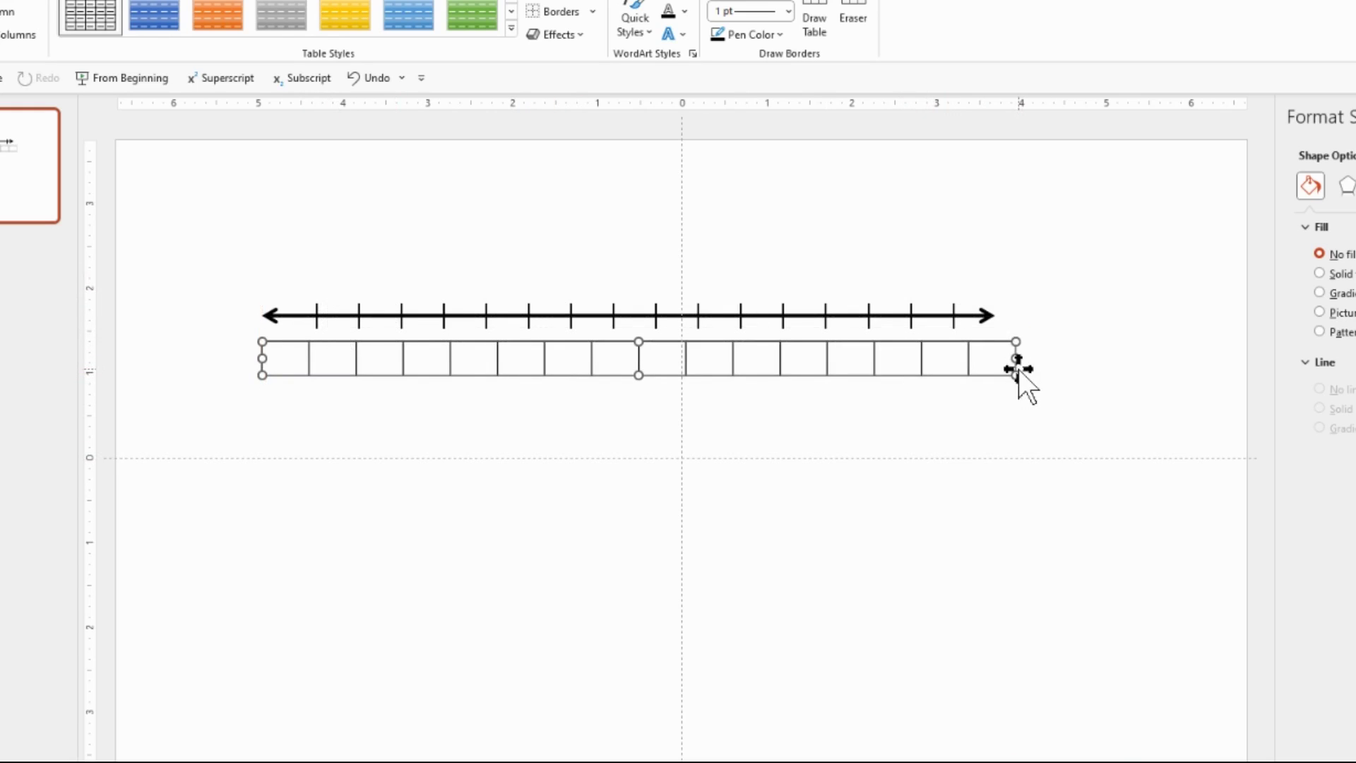
left_click_drag(1017, 361, 962, 360)
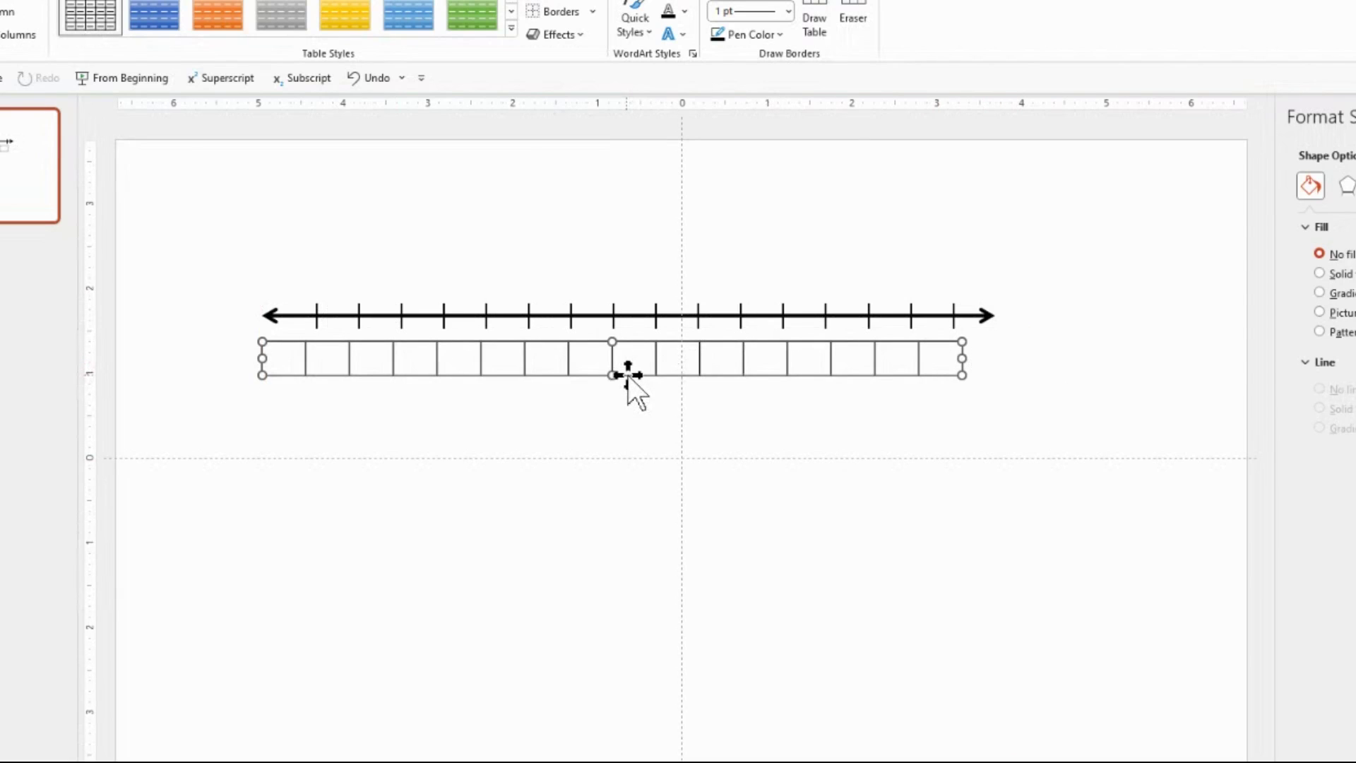
left_click_drag(629, 370, 668, 366)
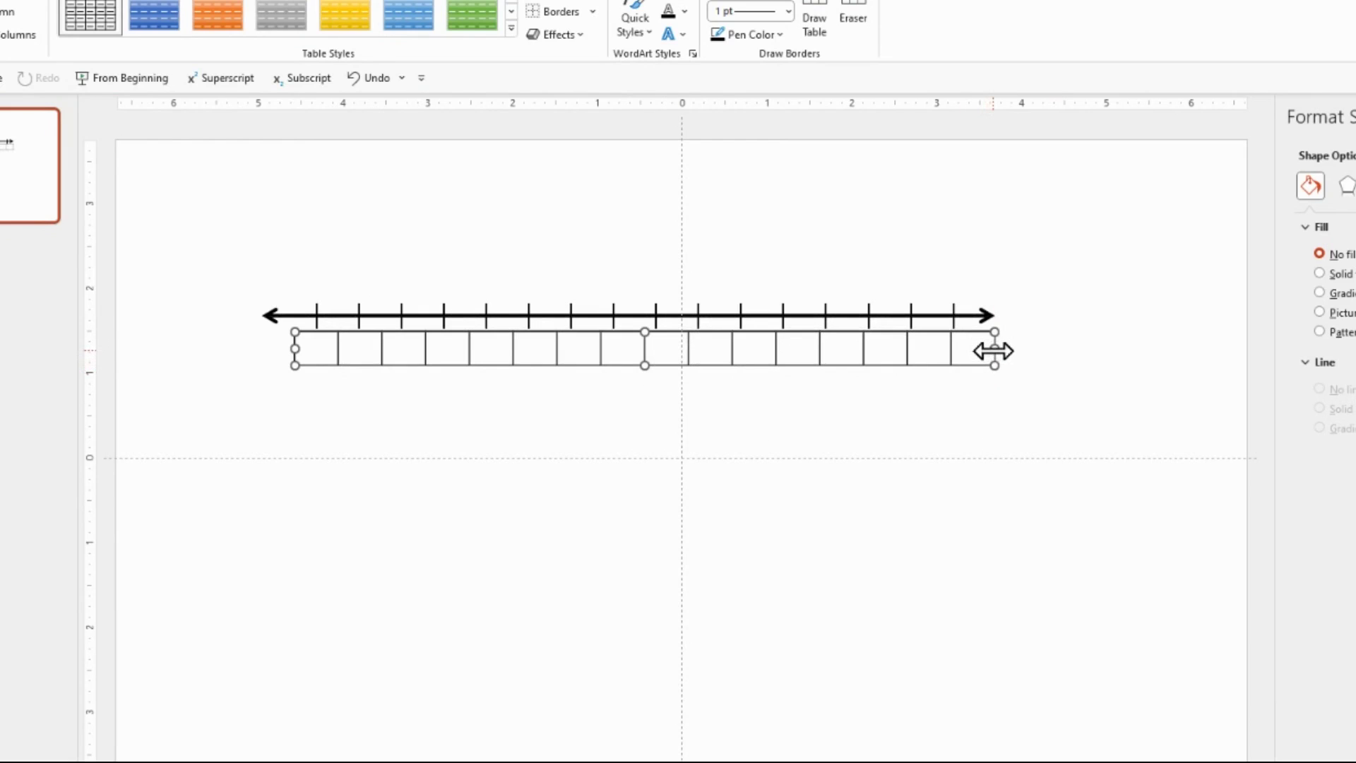
left_click_drag(994, 351, 968, 351)
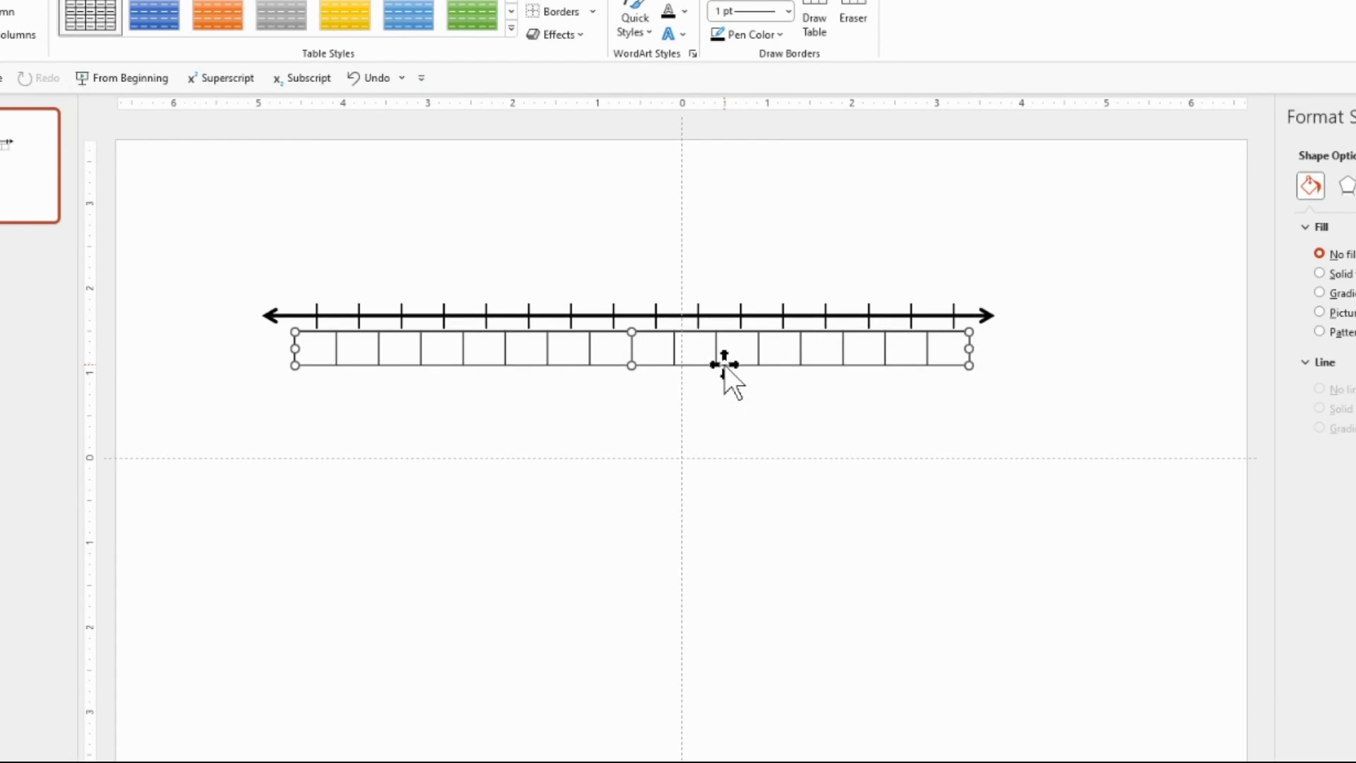
key("ctrl+z")
key("ctrl+z")
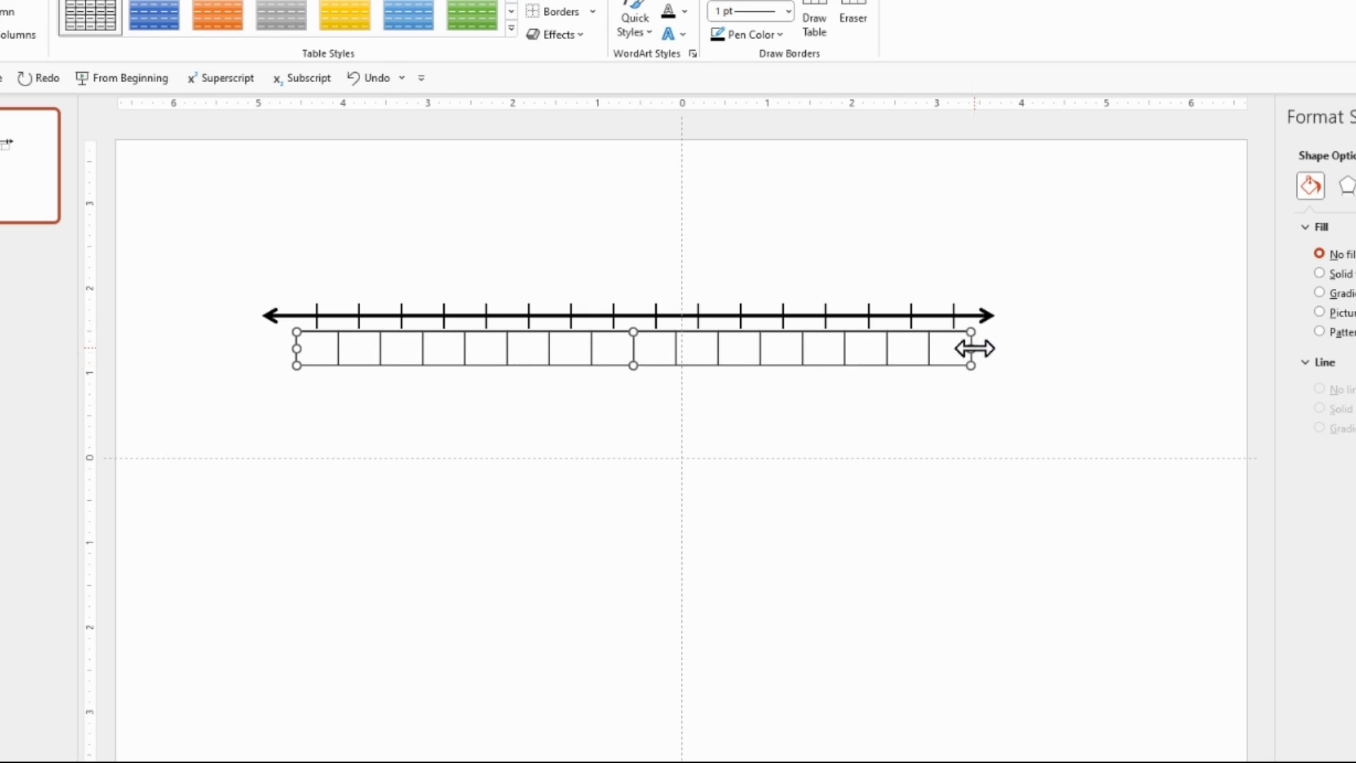
left_click_drag(975, 347, 982, 347)
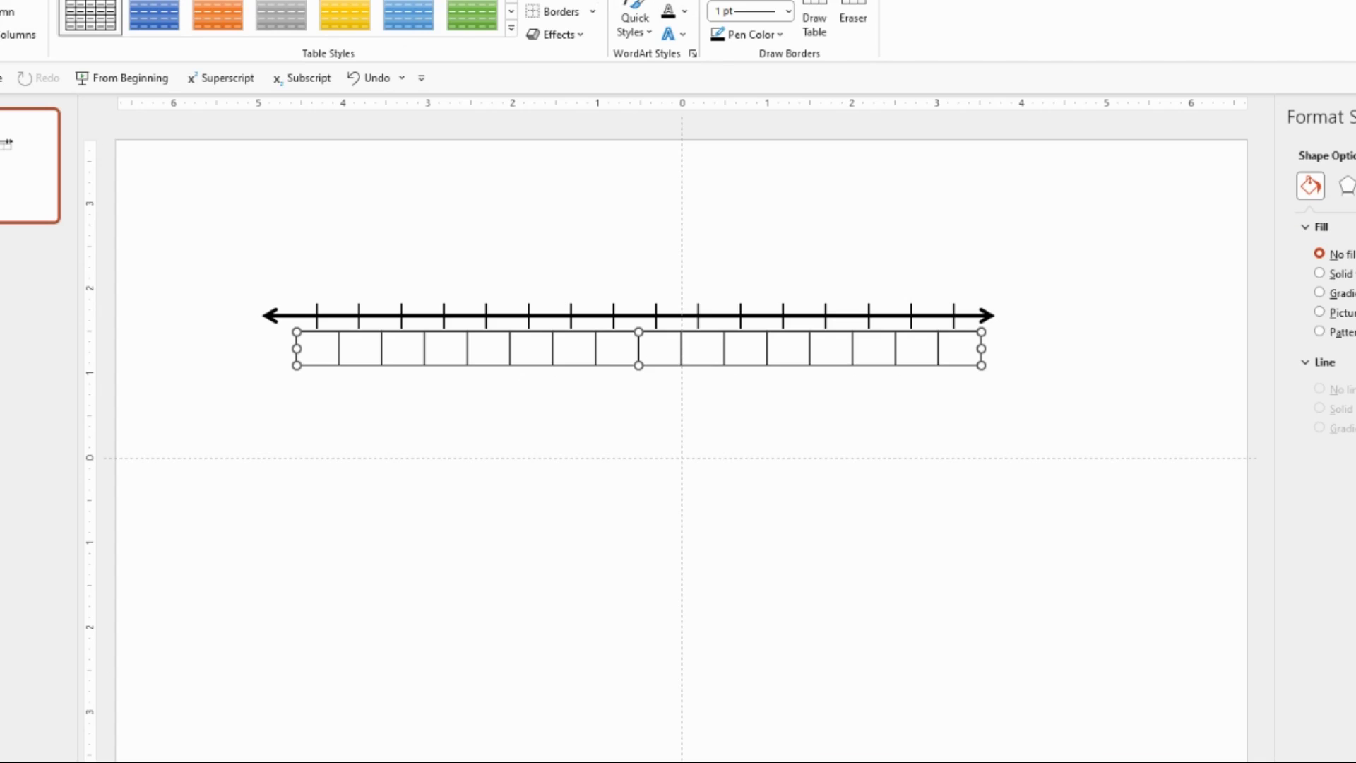
left_click(982, 2)
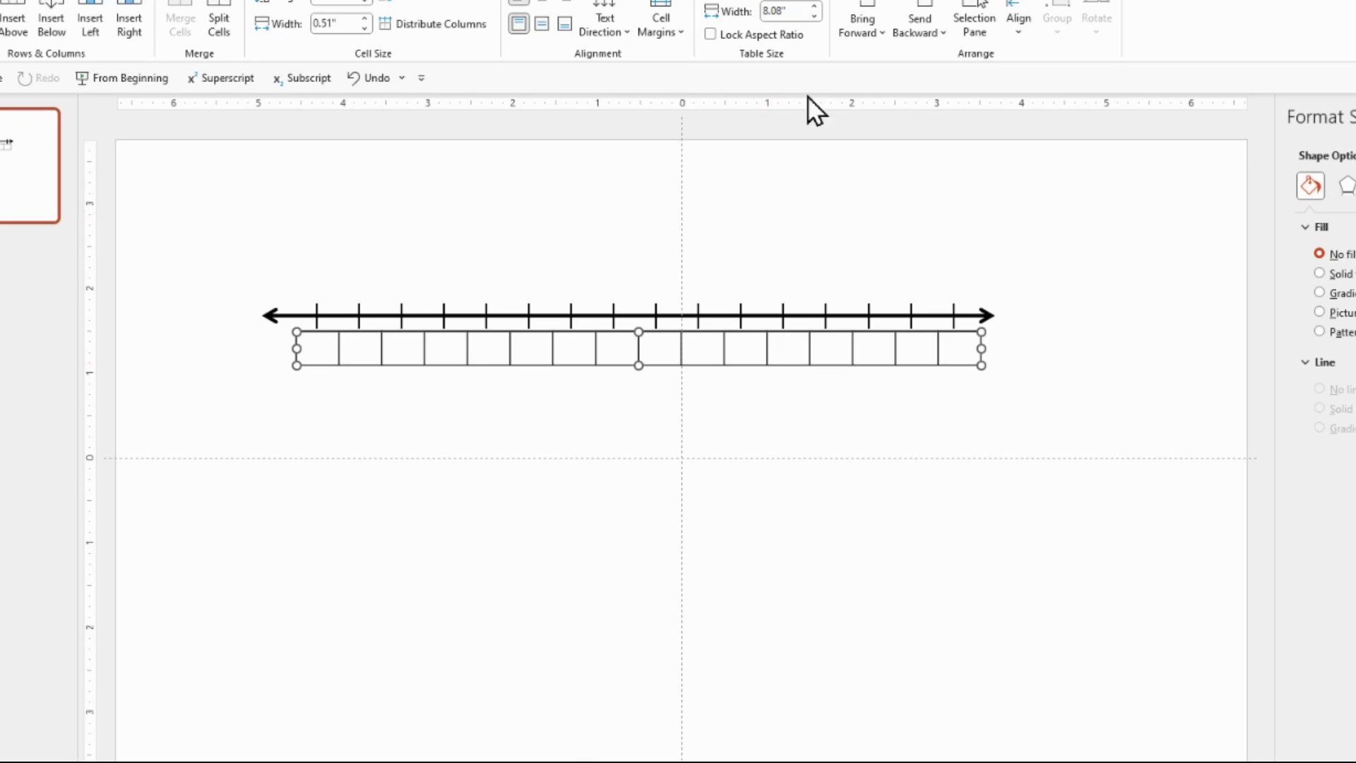
left_click(814, 17)
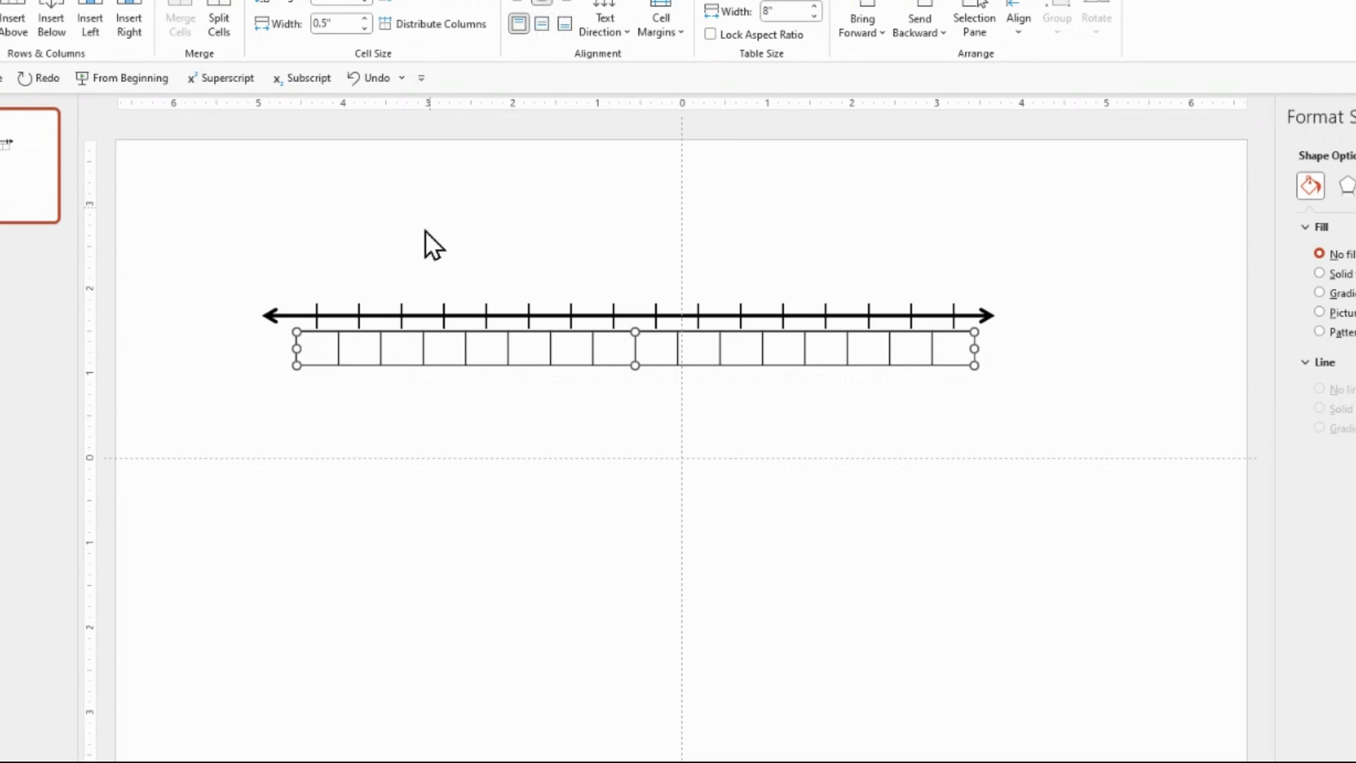
Enter the negative labels -5, -4, -3, -2 and -1 in the first five table cells
left_click(318, 349)
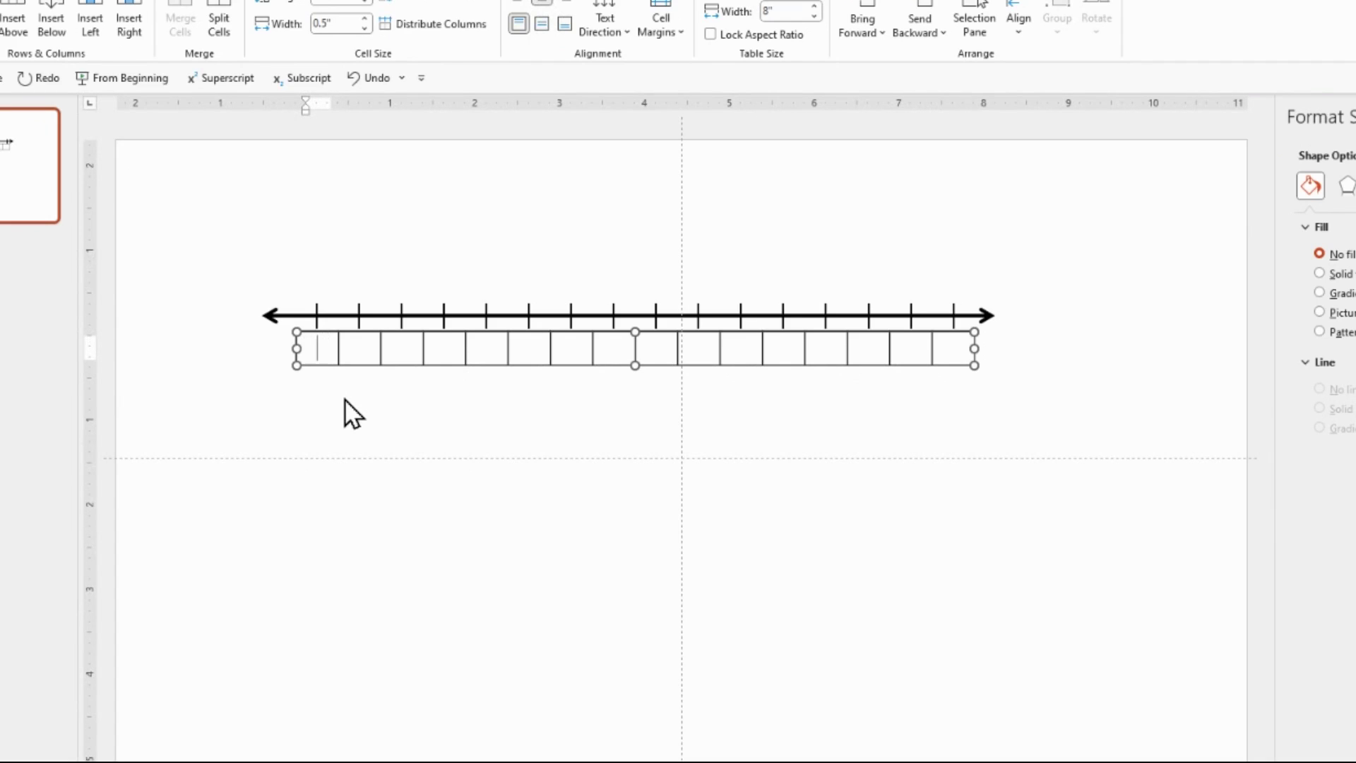
type("-5")
key("Tab")
type("-4")
key("Tab")
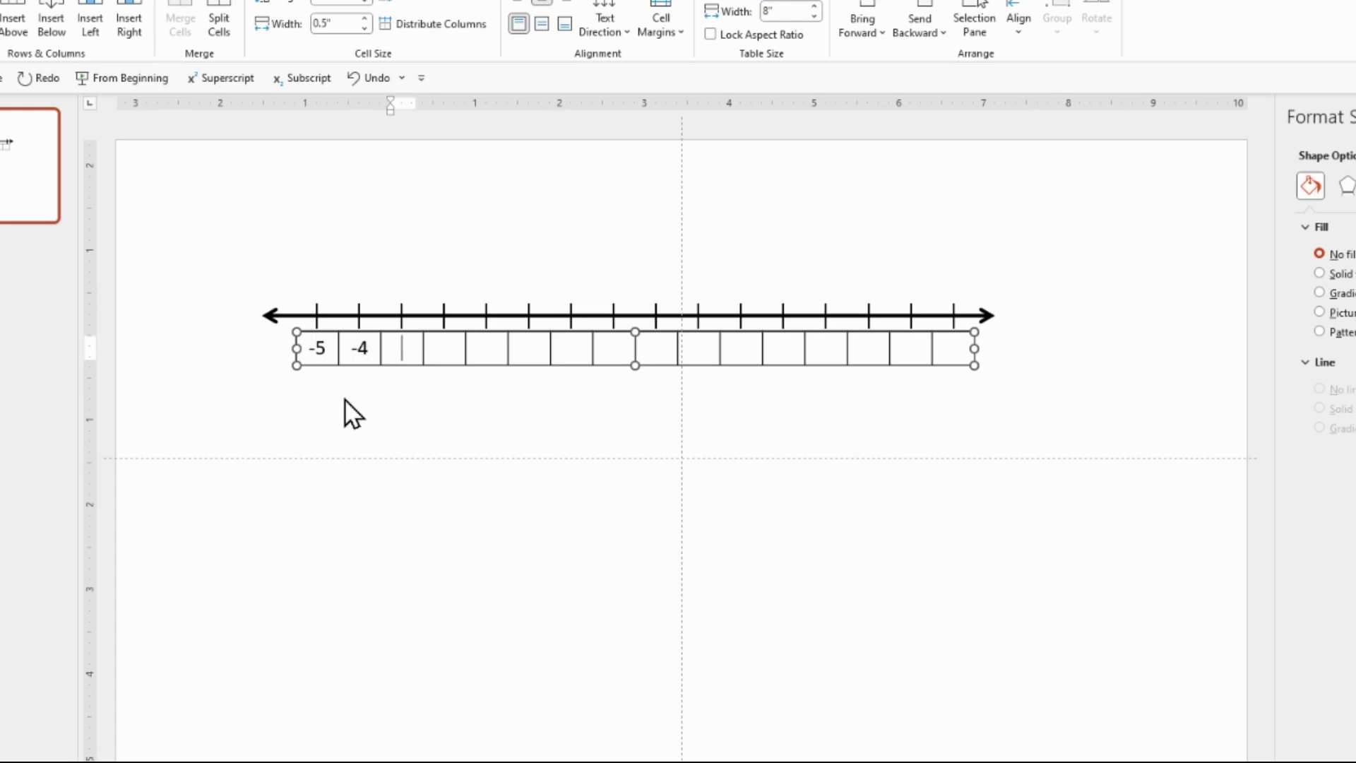
type("-3")
key("Tab")
type("-2-")
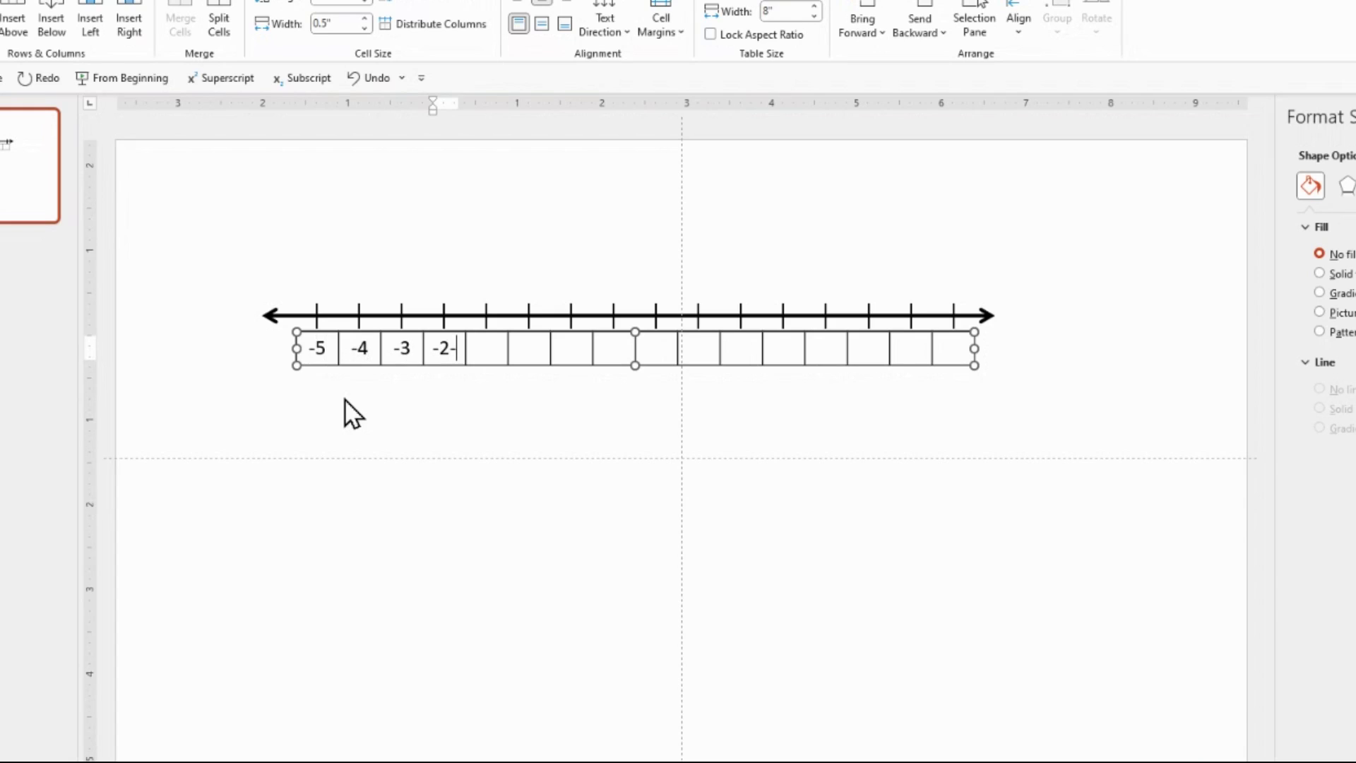
key("BackSpace")
key("Tab")
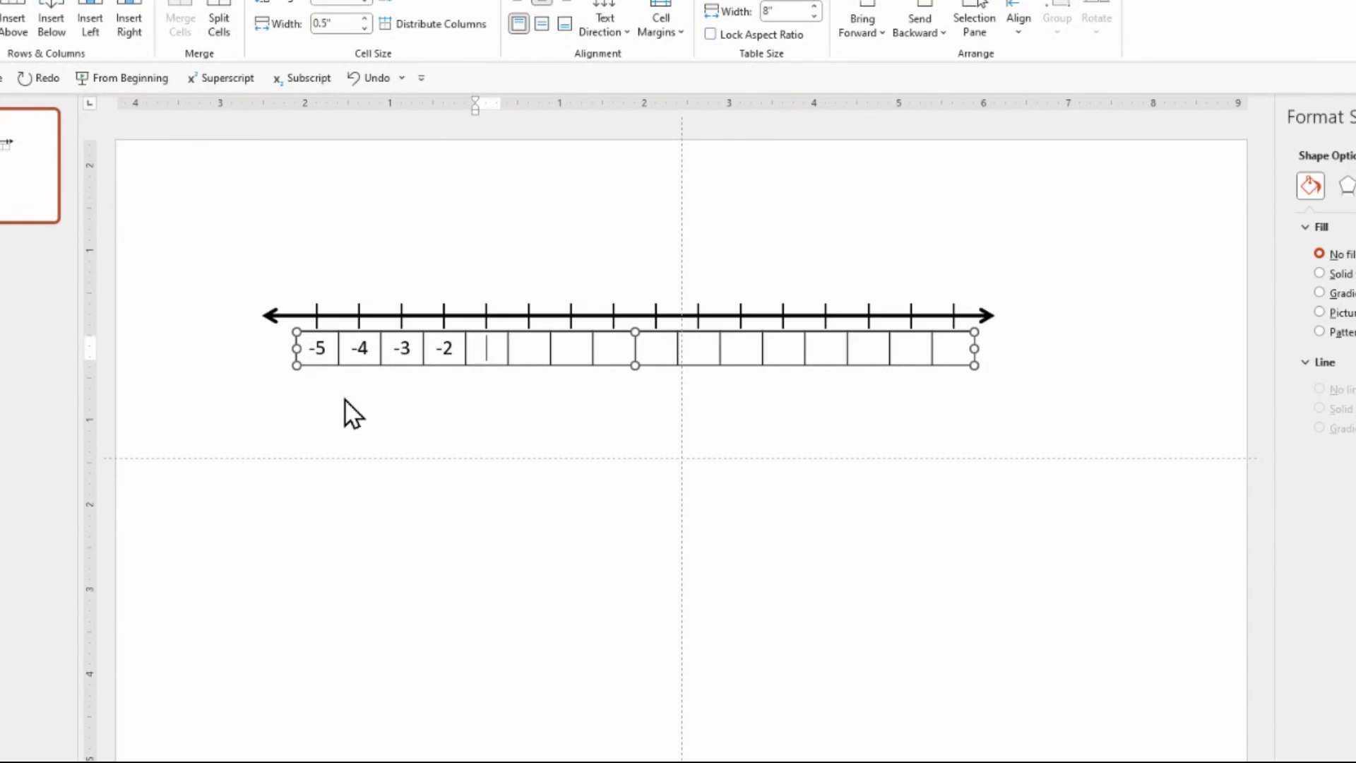
type("01")
key("BackSpace")
key("BackSpace")
type("-1")
Fill the remaining cells with the labels 0 through 10
key("Tab")
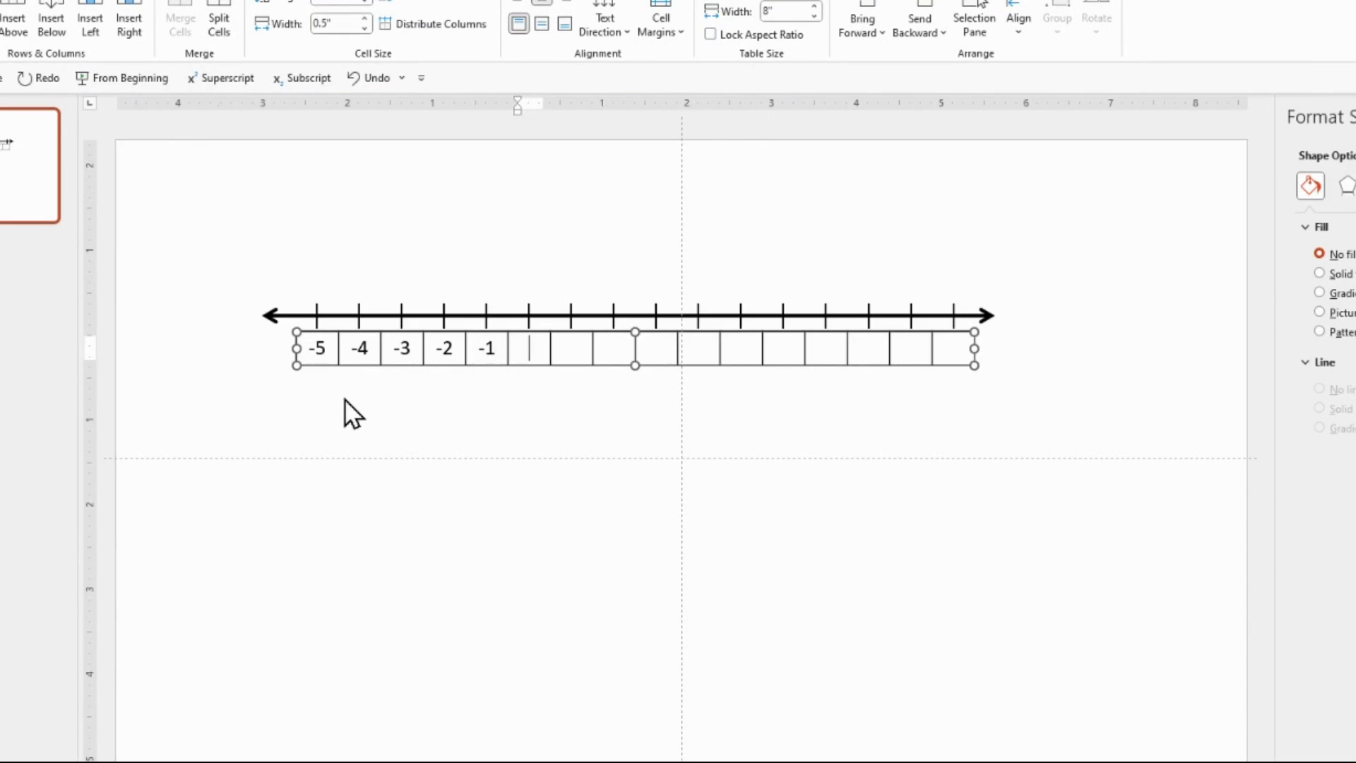
type("0")
key("Tab")
type("1")
key("Tab")
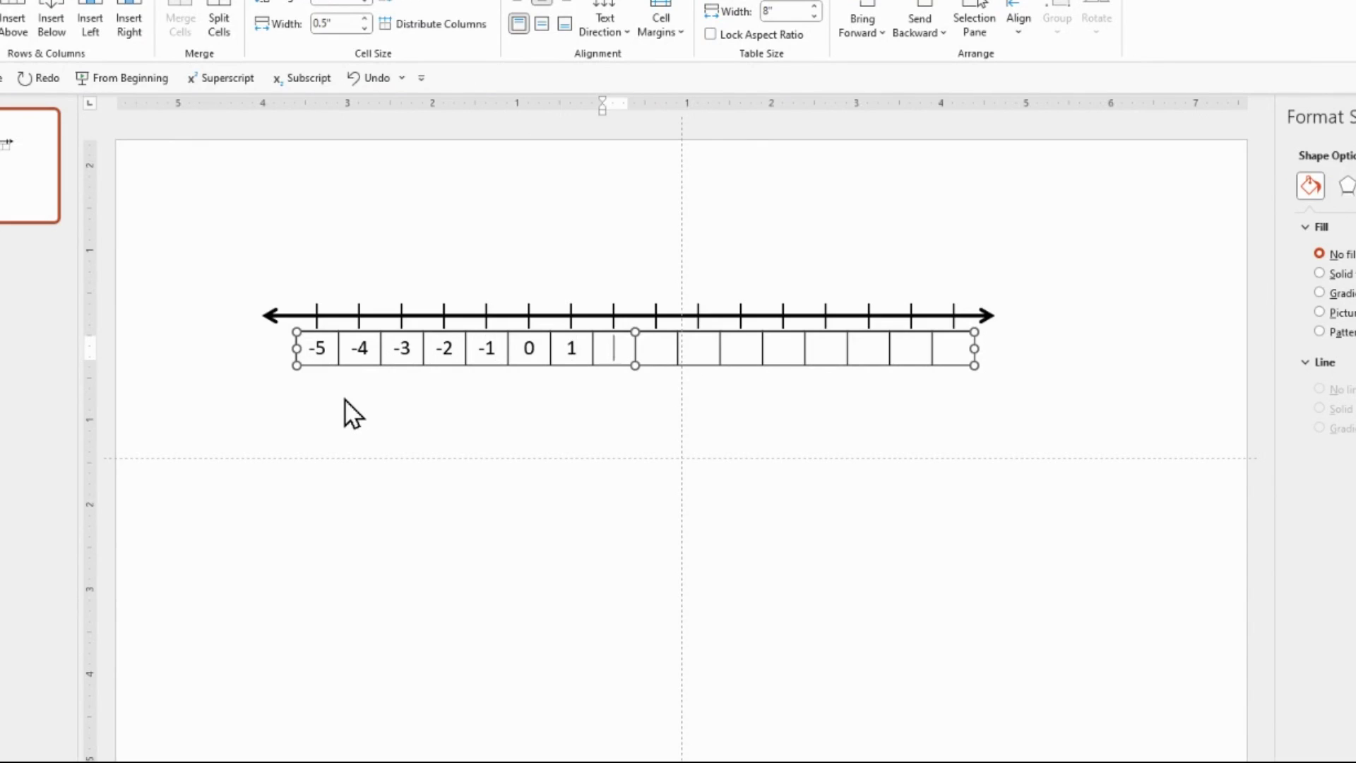
type("2")
key("Tab")
type("3")
key("Tab")
type("4")
key("Tab")
type("5")
key("Tab")
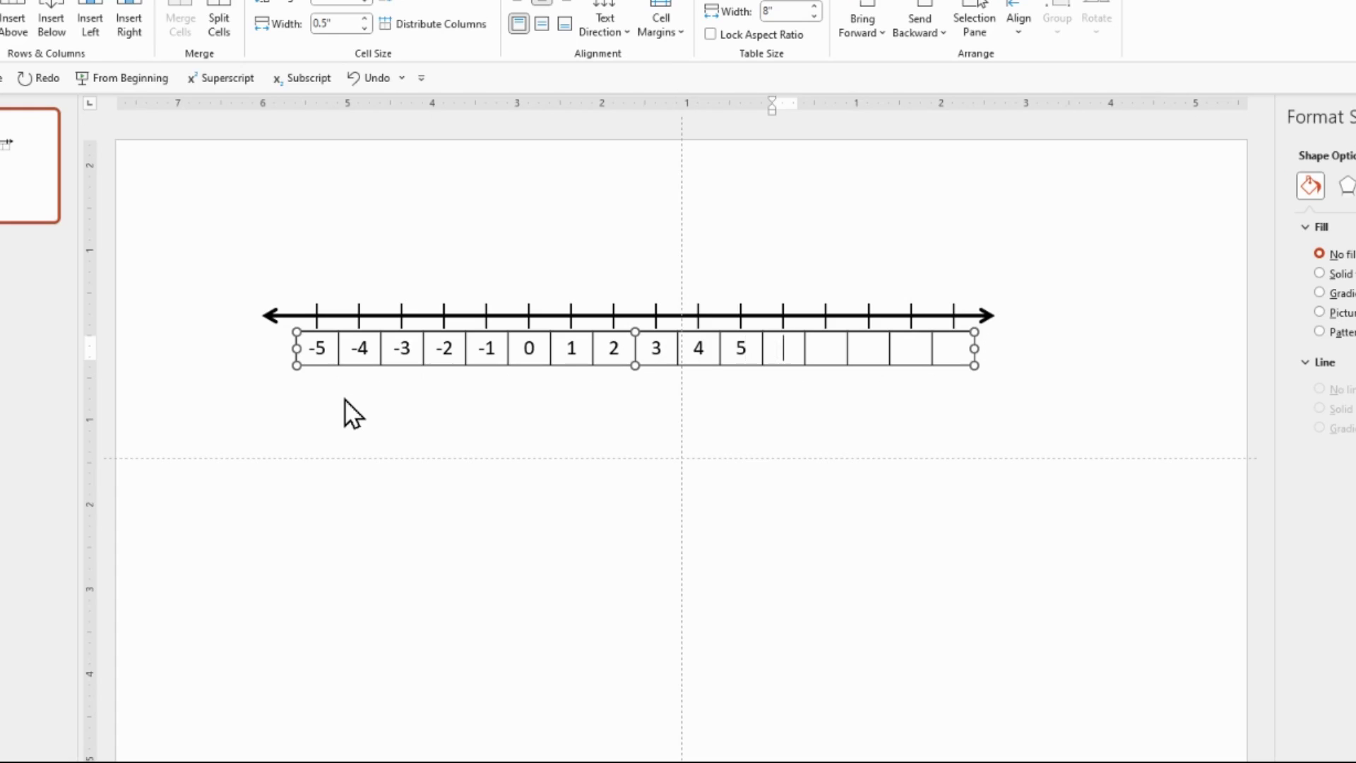
type("6")
key("Tab")
type("7")
key("Tab")
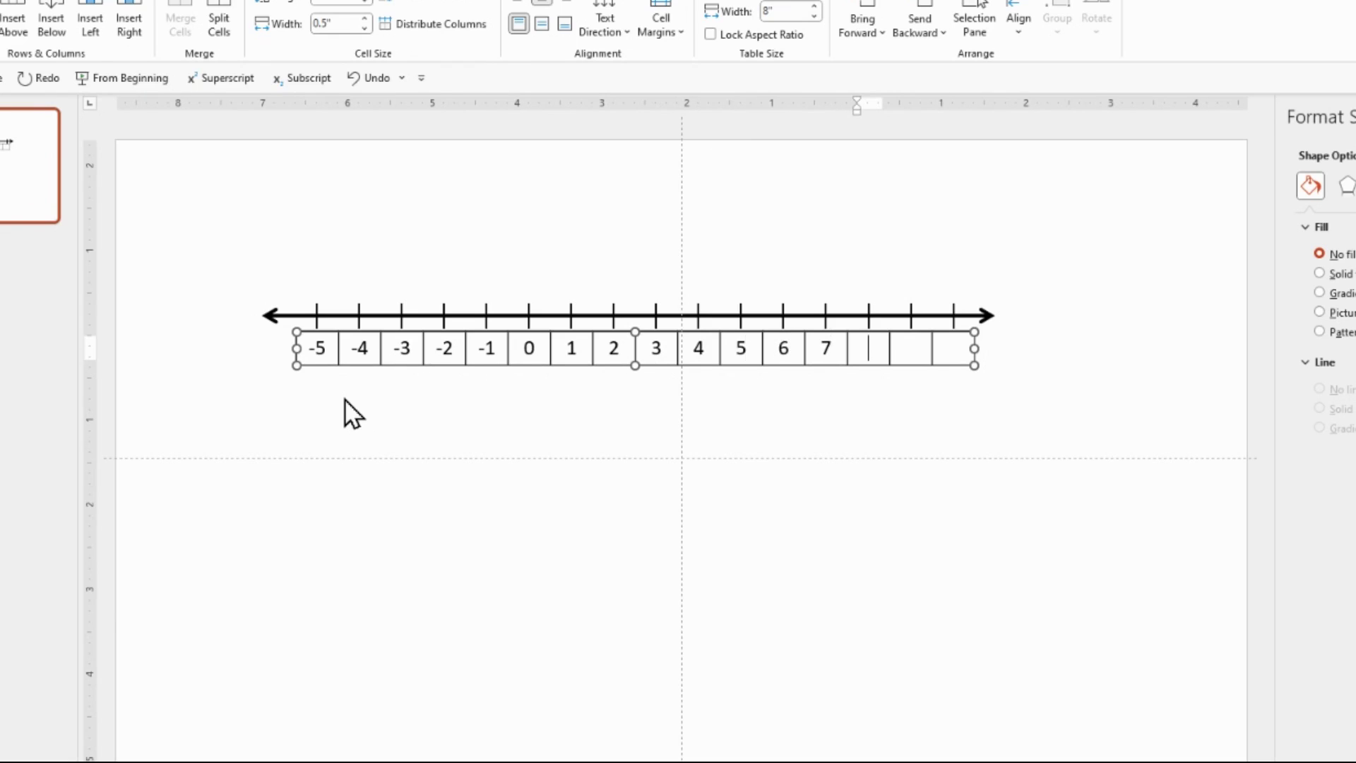
type("8")
key("Tab")
type("9")
key("Tab")
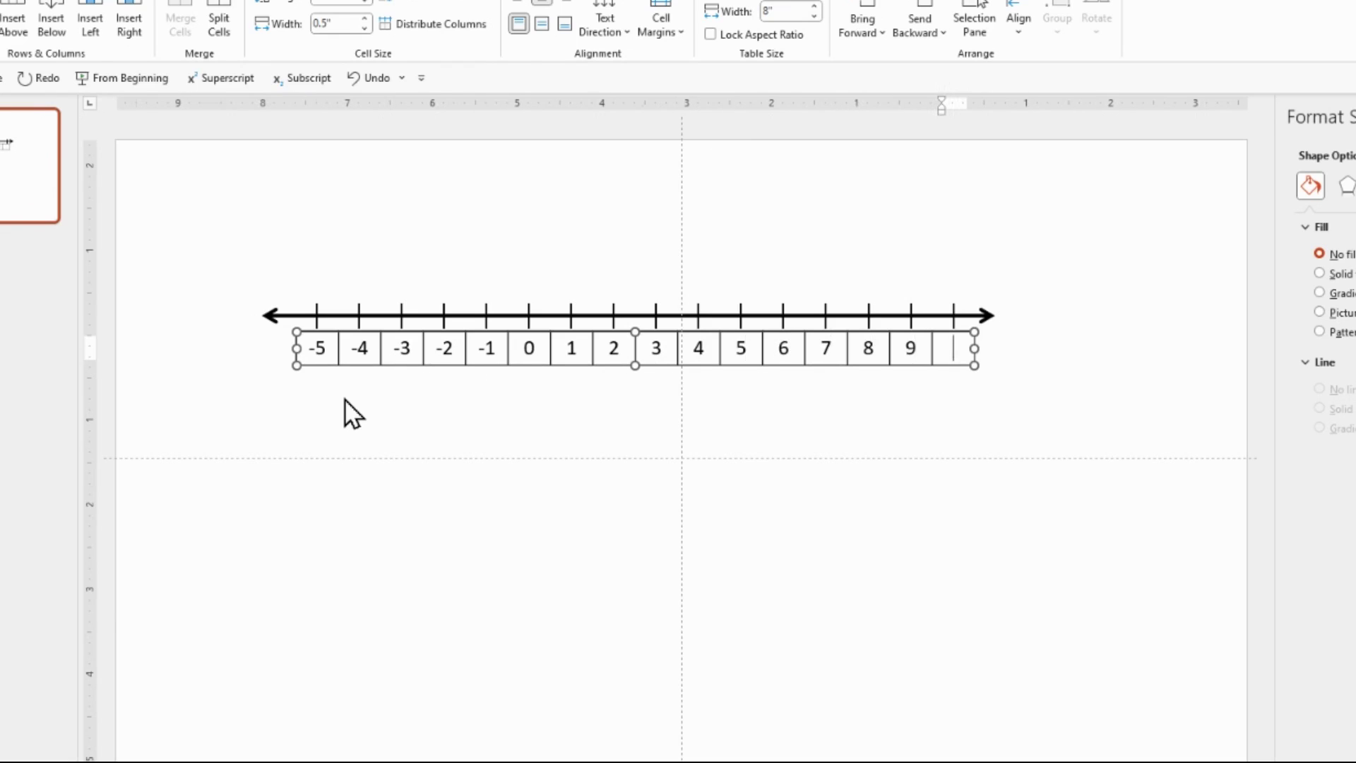
type("10")
left_click(976, 368)
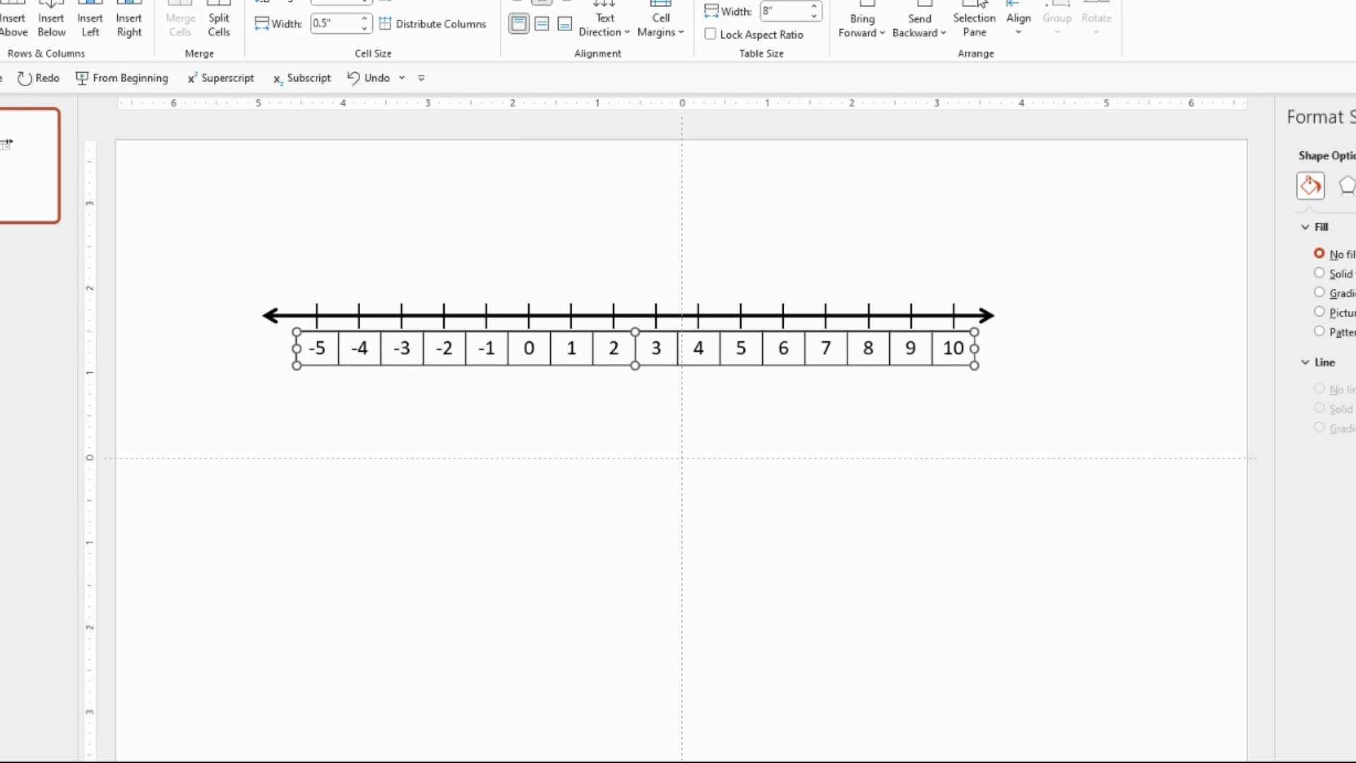
left_click(242, 3)
left_click(272, 10)
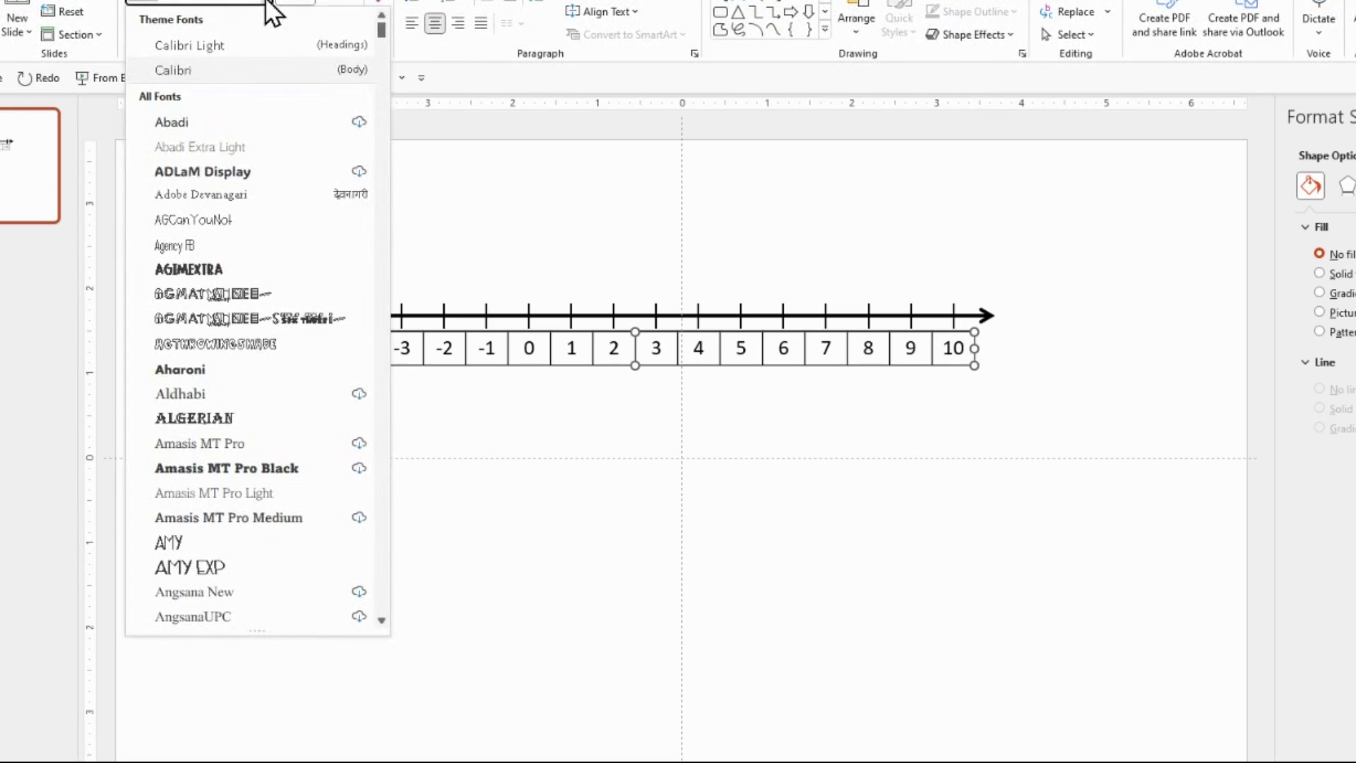
left_click(272, 11)
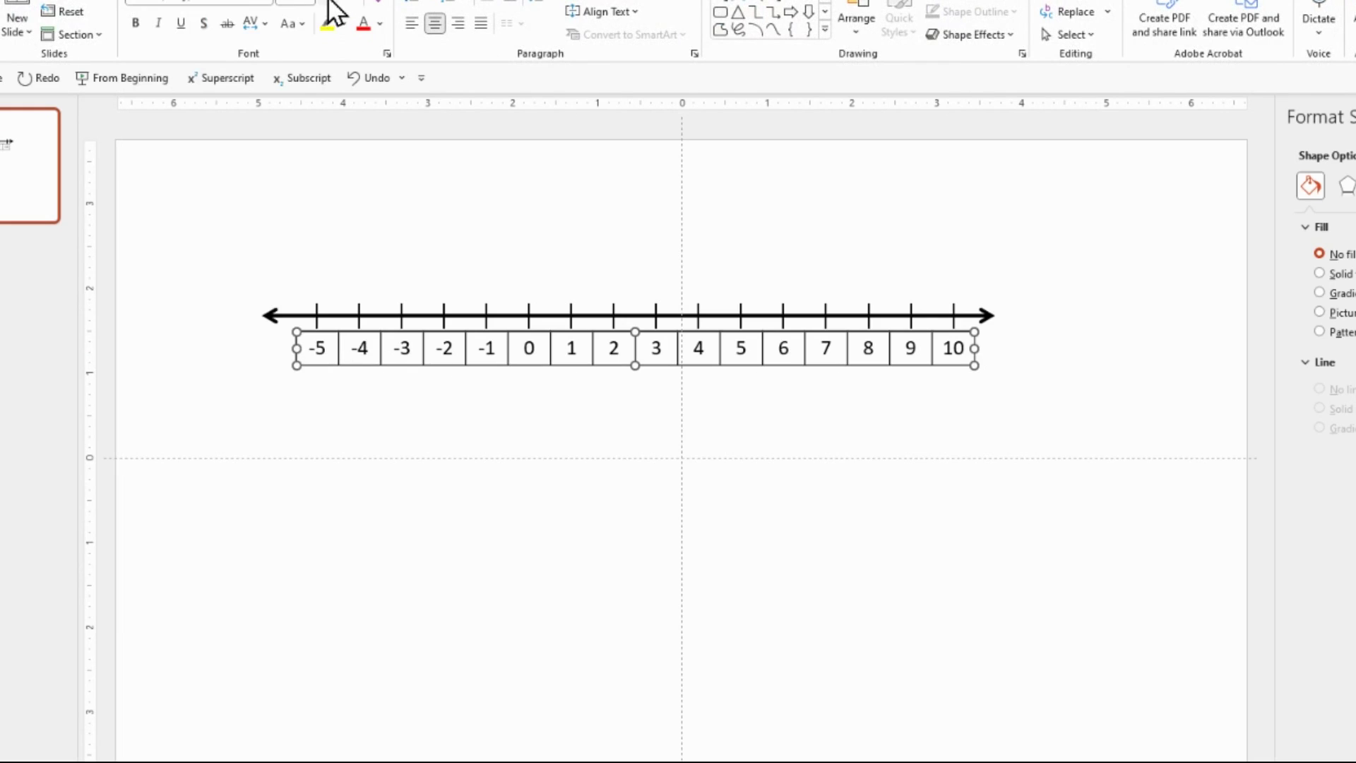
left_click(328, 3)
left_click(329, 3)
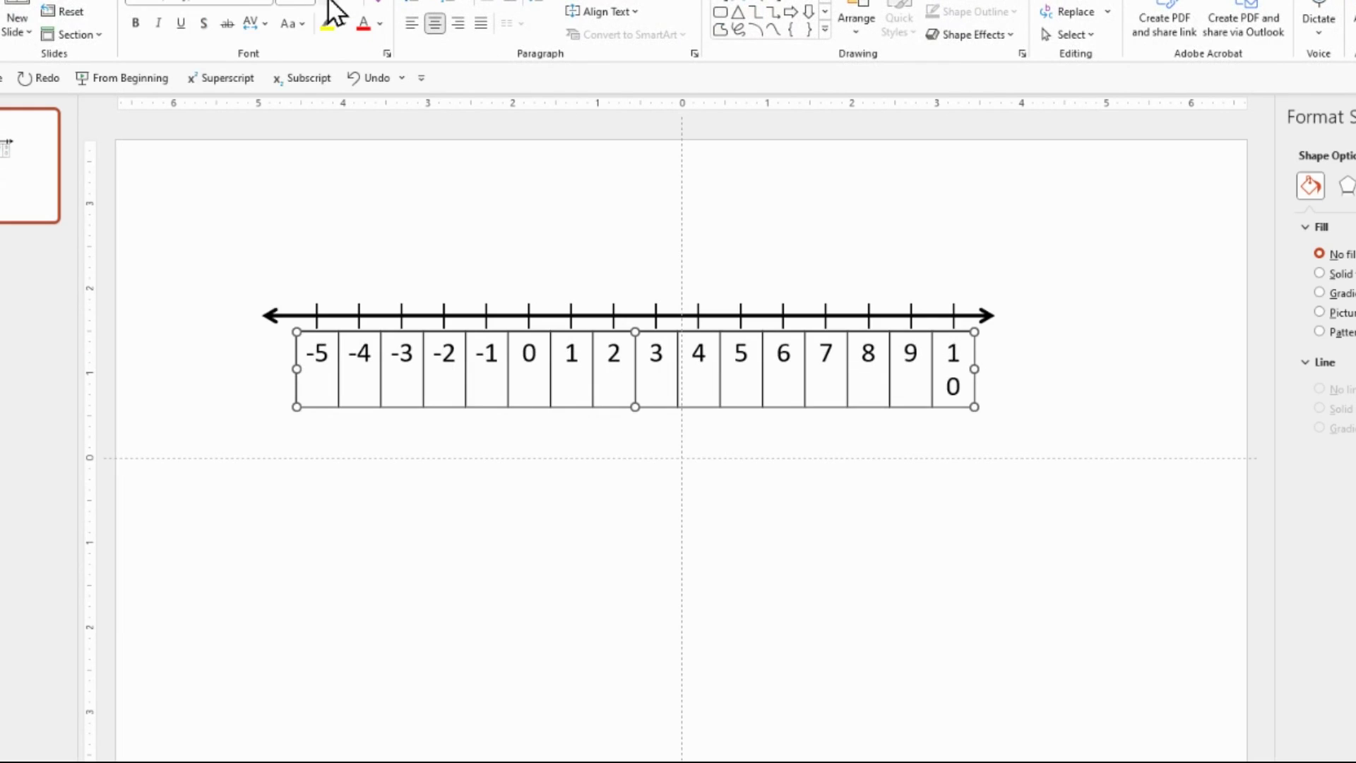
left_click(364, 3)
left_click(363, 2)
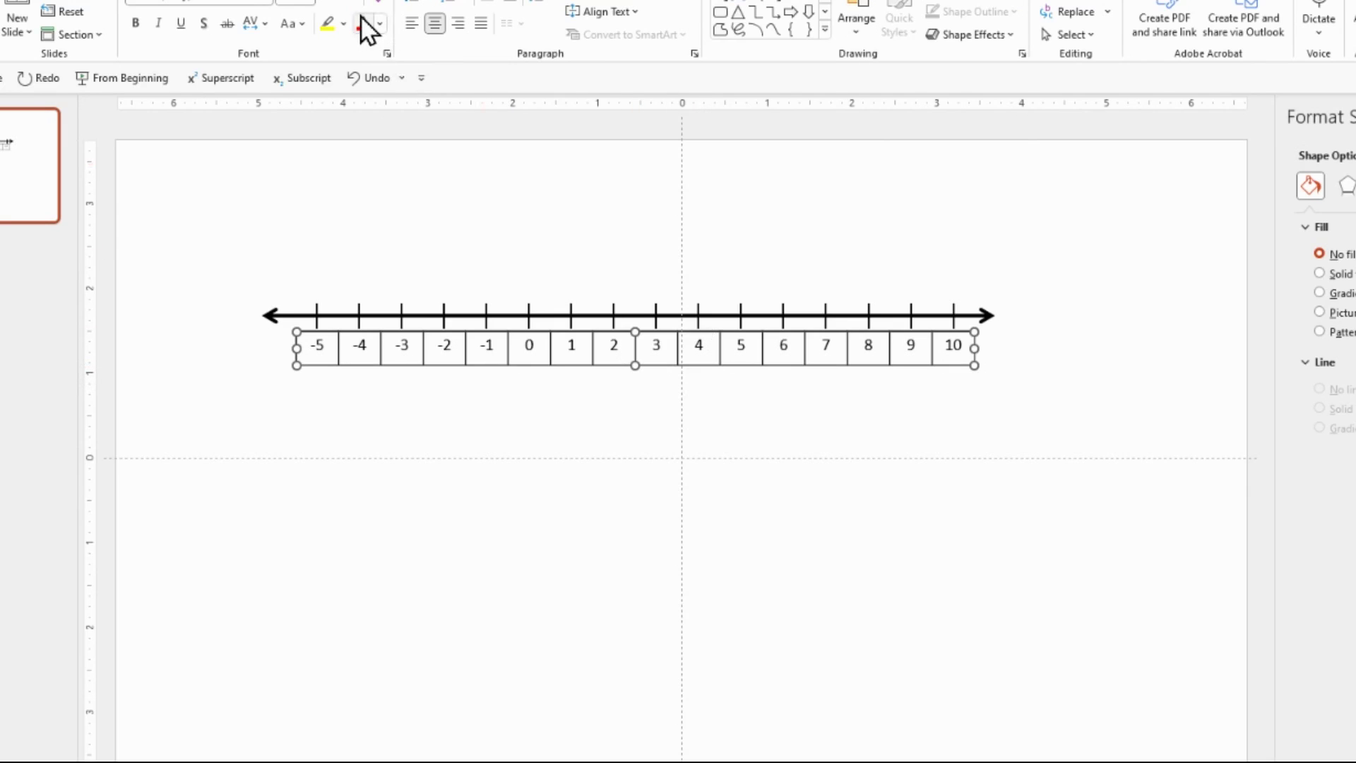
Apply No Border to the label table from Table Design, then deselect it
left_click(551, 1)
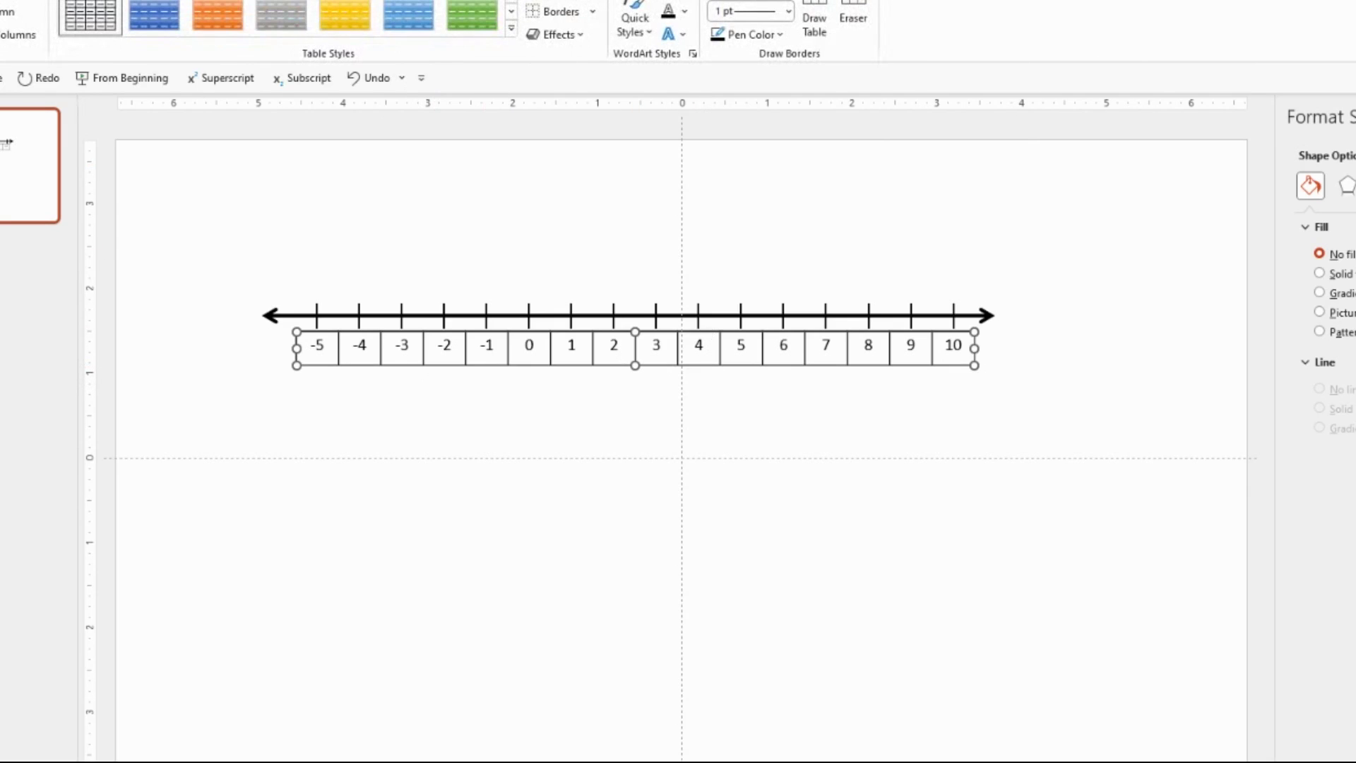
left_click(593, 13)
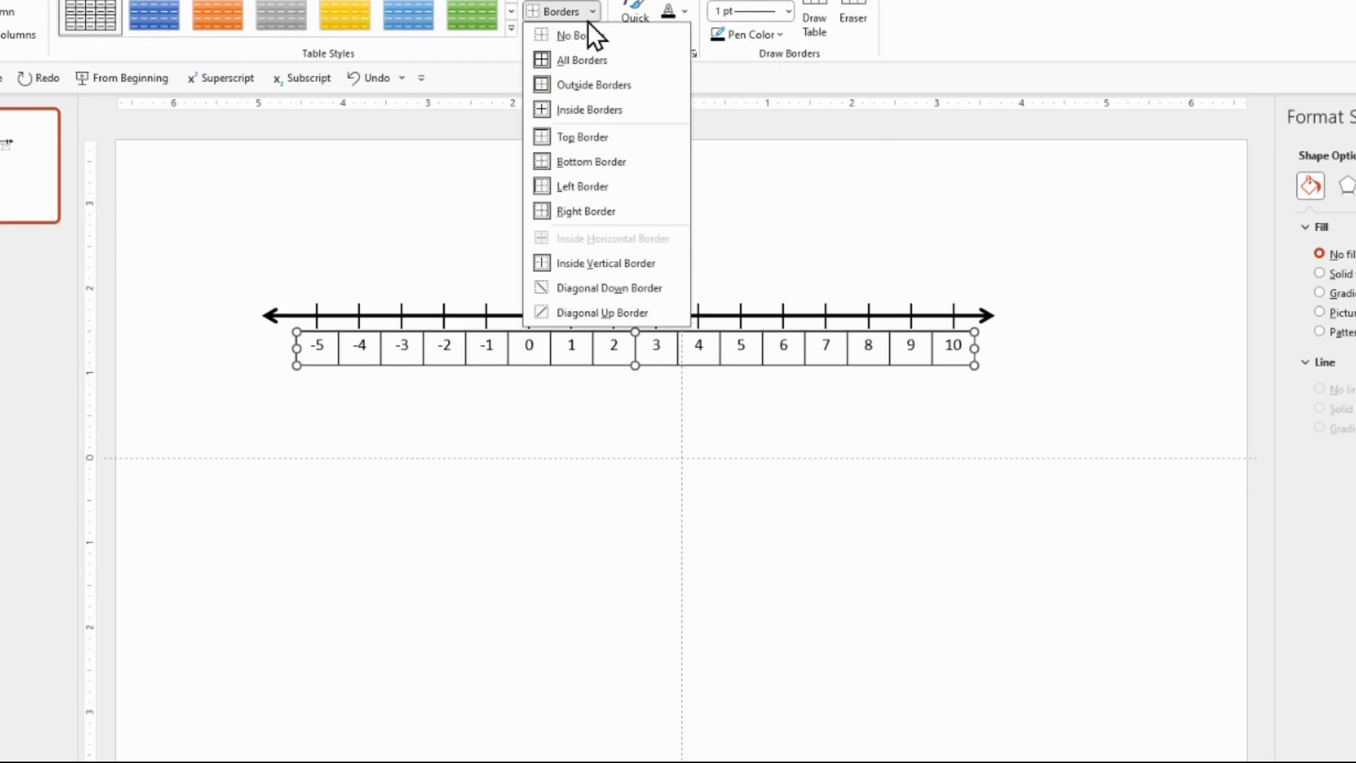
left_click(549, 32)
left_click(544, 486)
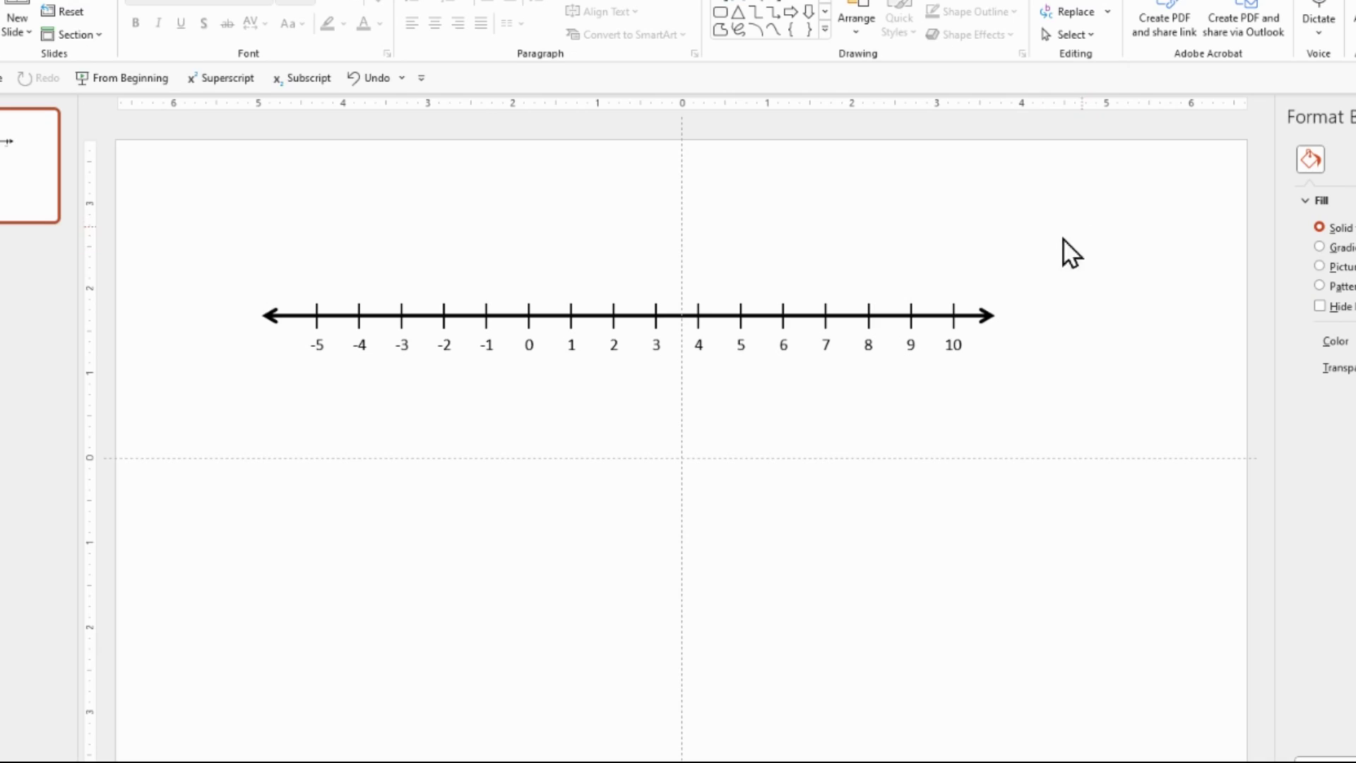
left_click_drag(1064, 241, 212, 435)
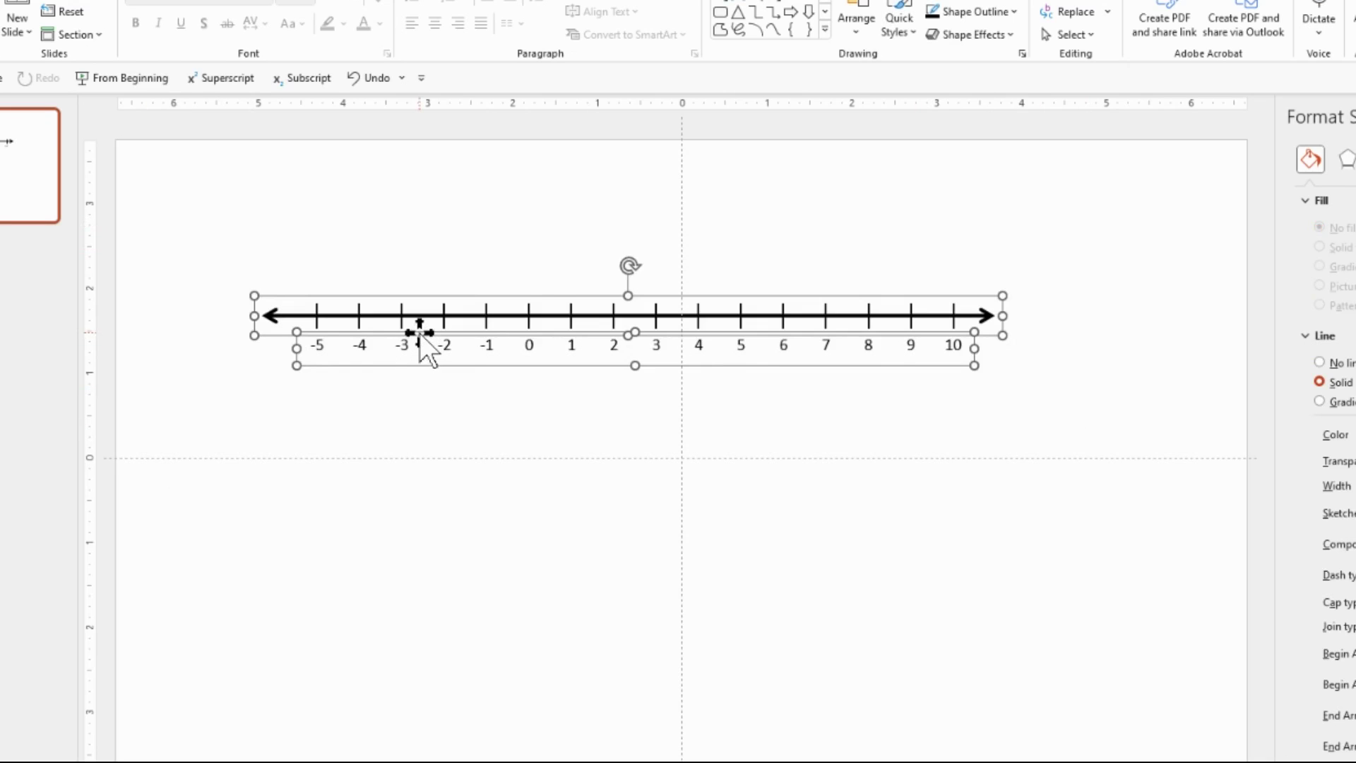
right_click(420, 333)
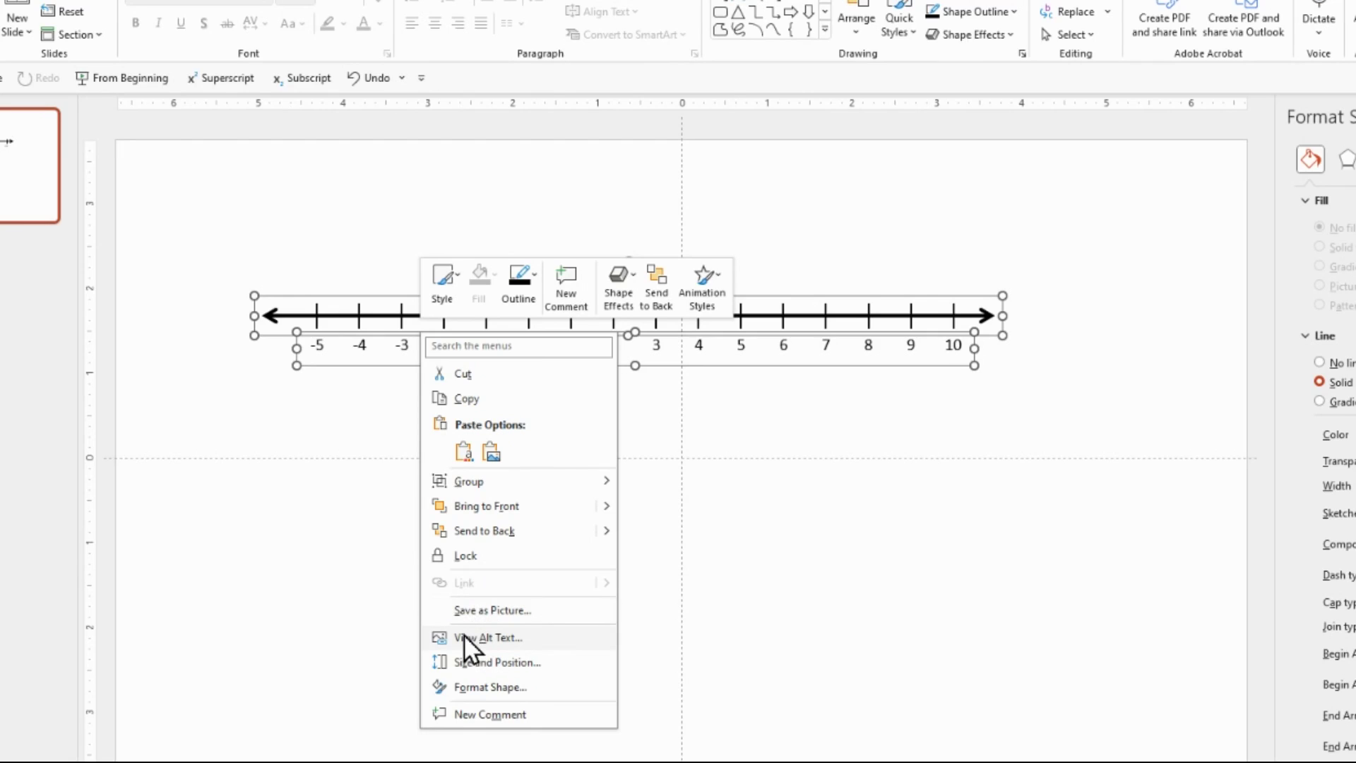
key("Escape")
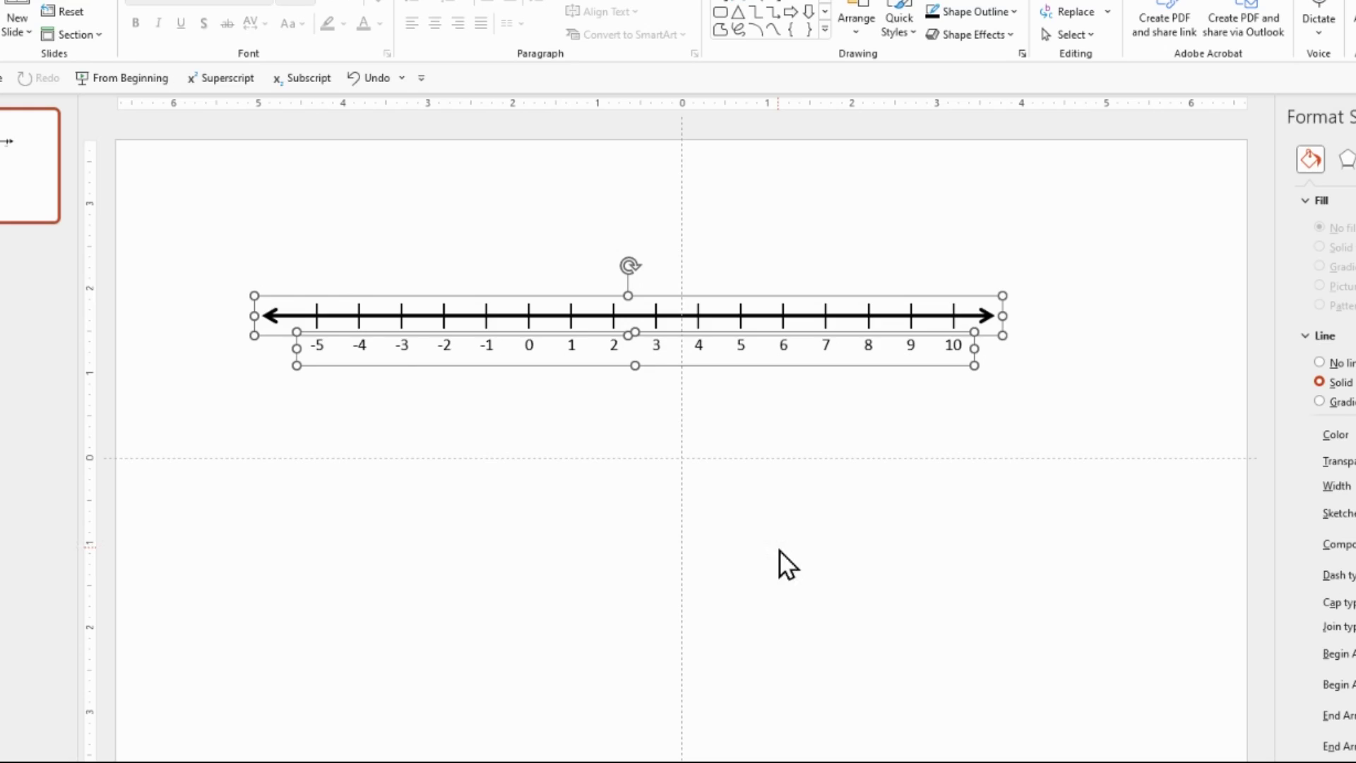
left_click(761, 532)
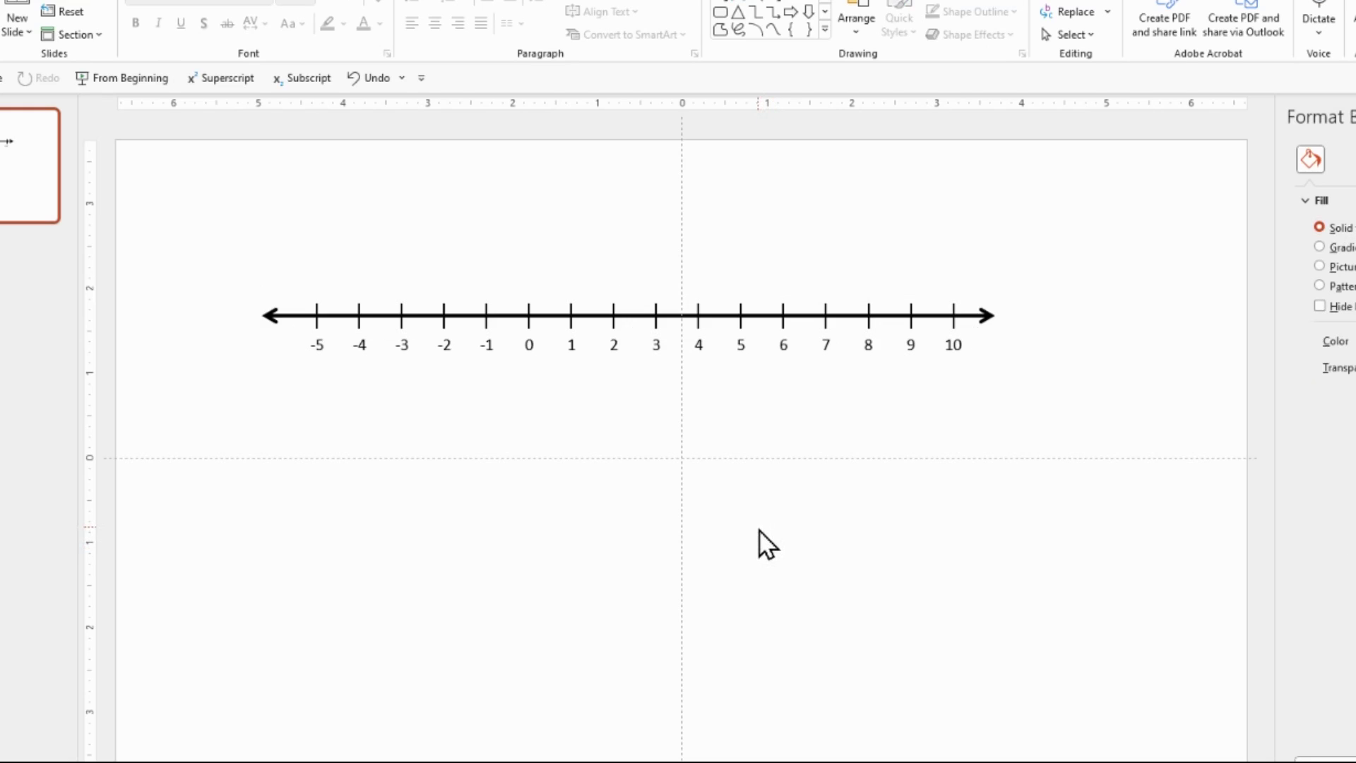